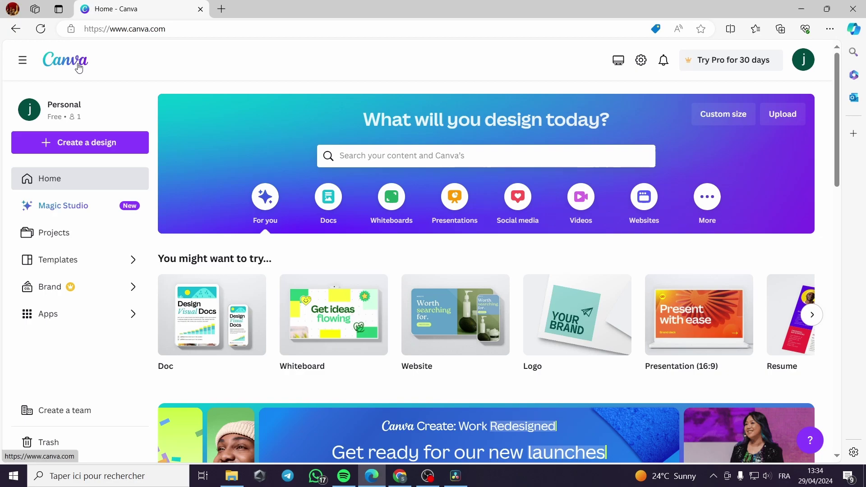
Browse the Websites category of designs on the Canva home page
scroll(746, 262, down, 3)
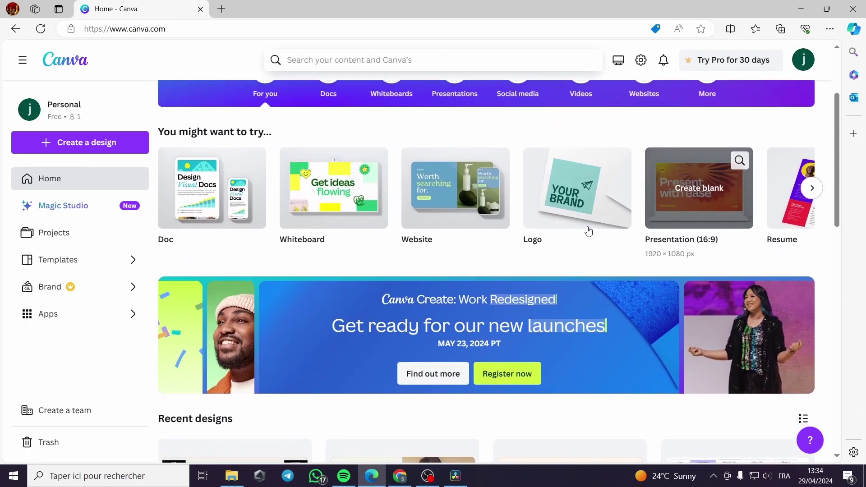
scroll(554, 226, up, 3)
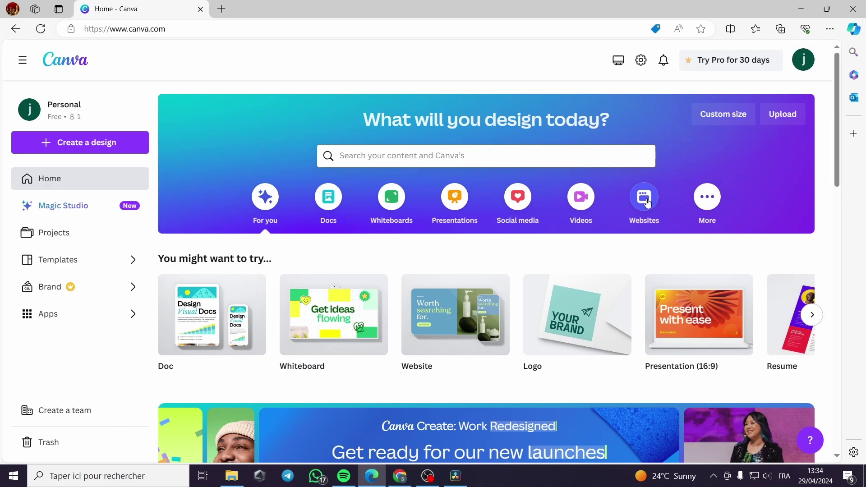
click(647, 202)
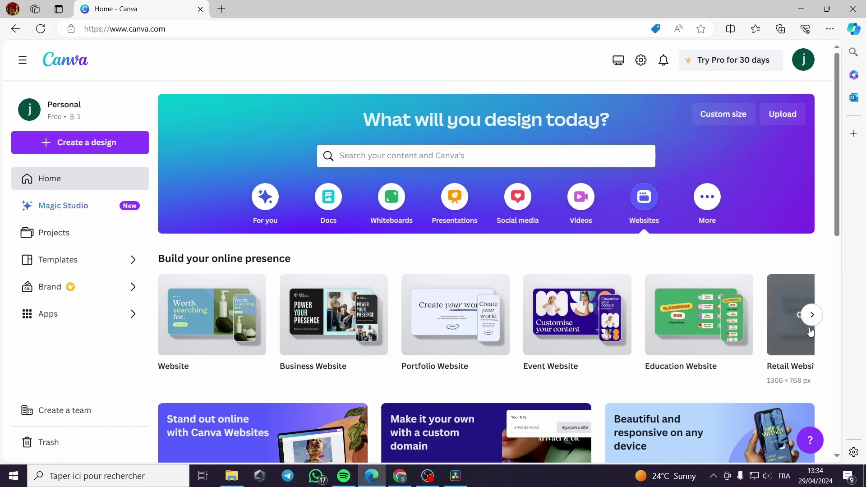
scroll(696, 353, down, 1)
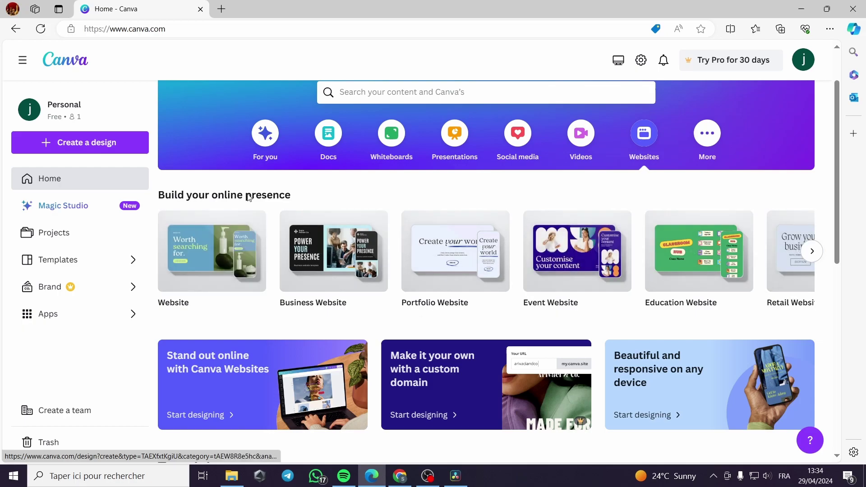
scroll(360, 245, down, 3)
scroll(360, 245, down, 4)
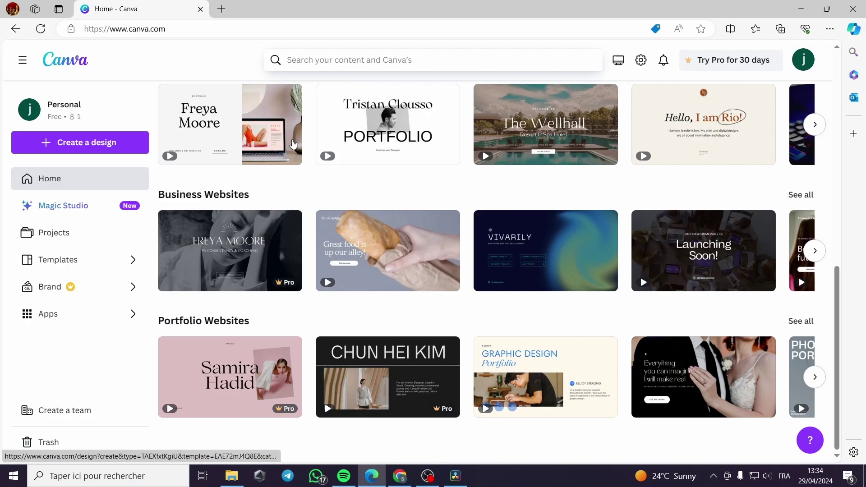
scroll(415, 283, up, 3)
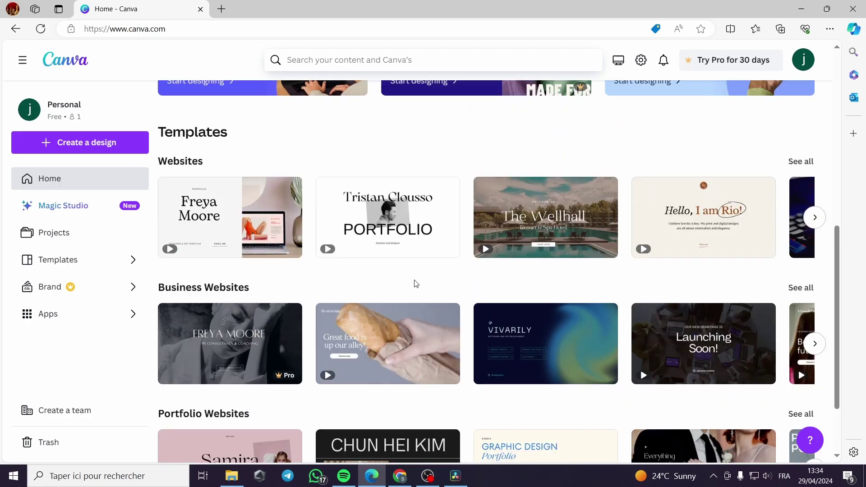
scroll(315, 216, up, 5)
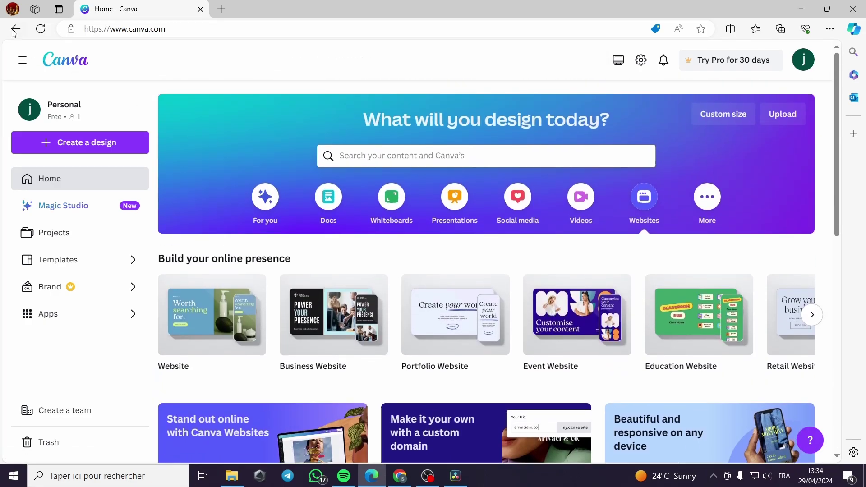
Go back to the Shopify store admin, then return to the Canva home page and scroll down
click(15, 29)
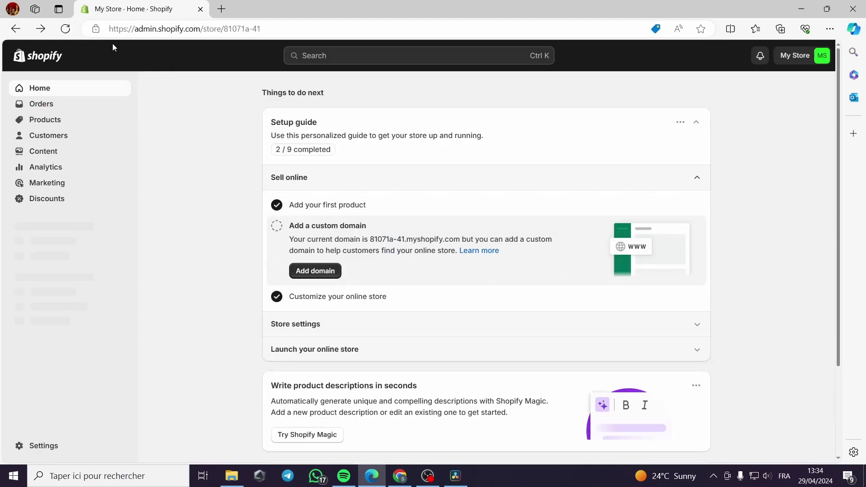
click(39, 28)
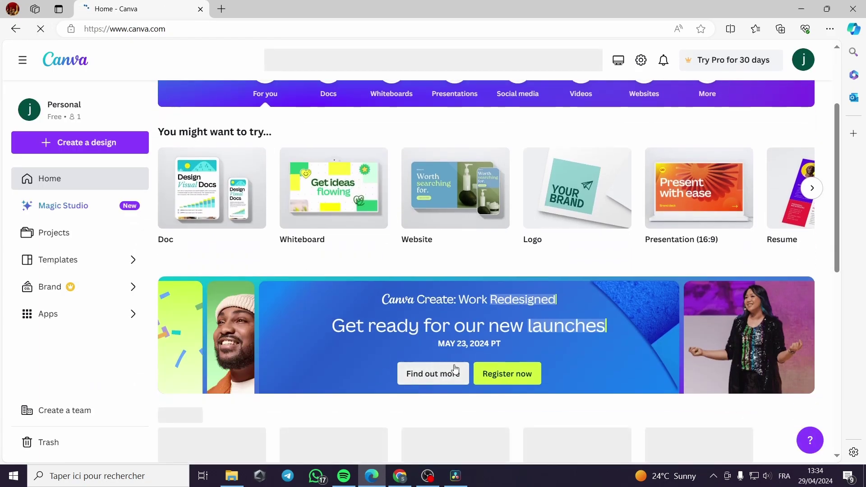
scroll(703, 395, down, 3)
scroll(713, 395, down, 2)
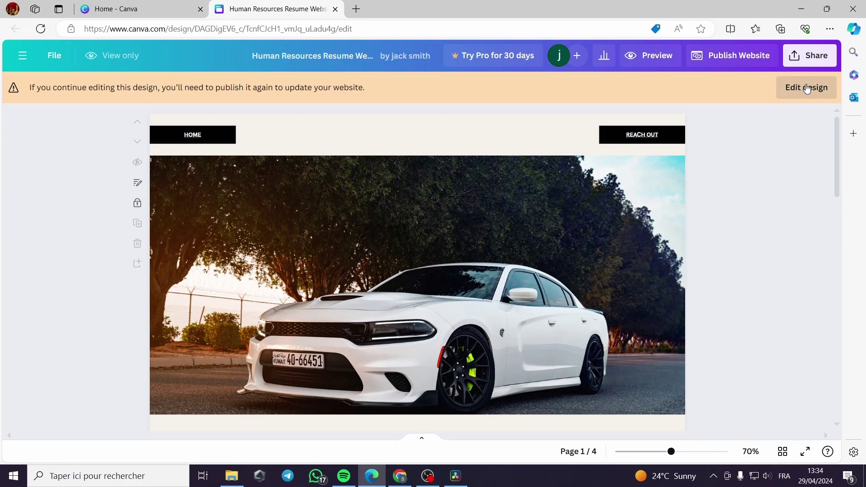
Choose Edit design on the republish notice and scroll through pages 1 to 4 of the website
click(806, 88)
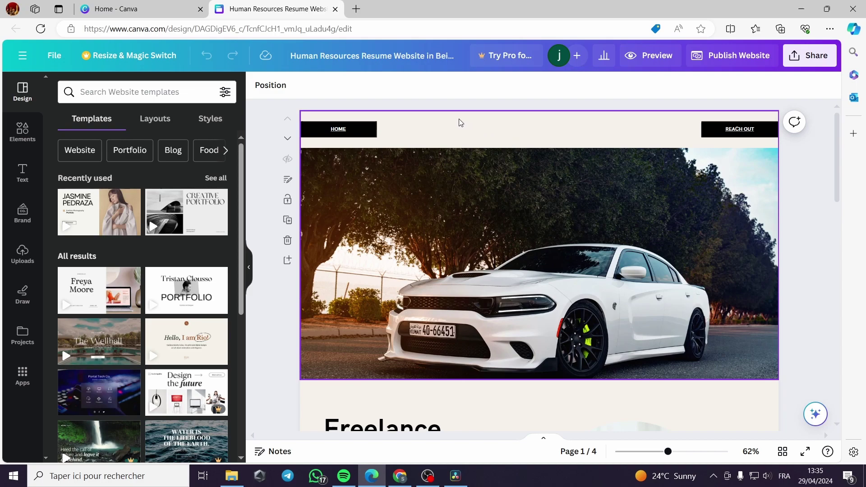
scroll(601, 217, down, 3)
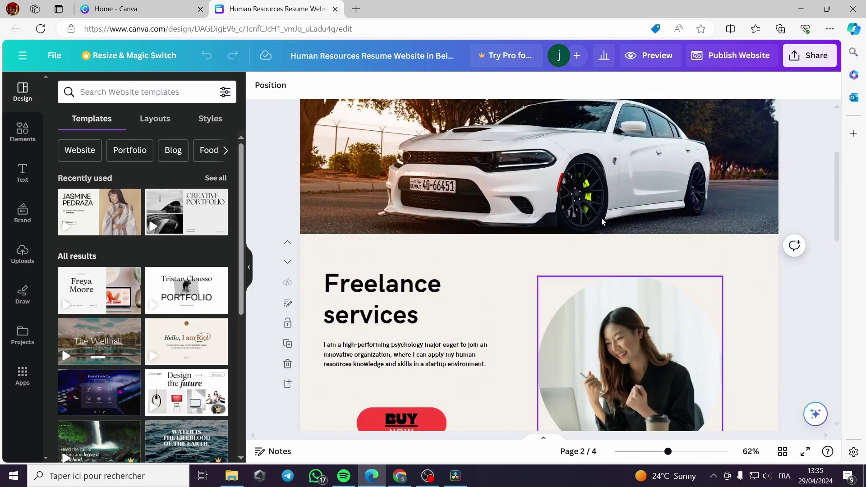
scroll(601, 217, up, 3)
scroll(520, 239, down, 5)
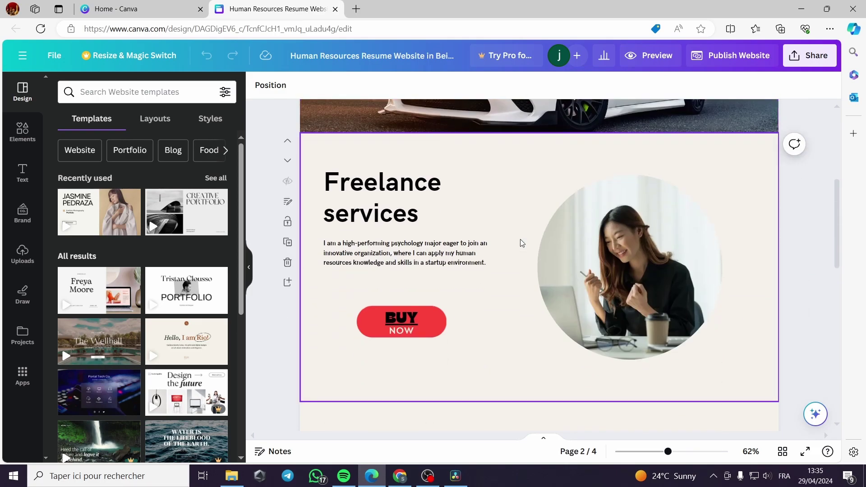
scroll(521, 239, up, 5)
scroll(598, 242, down, 3)
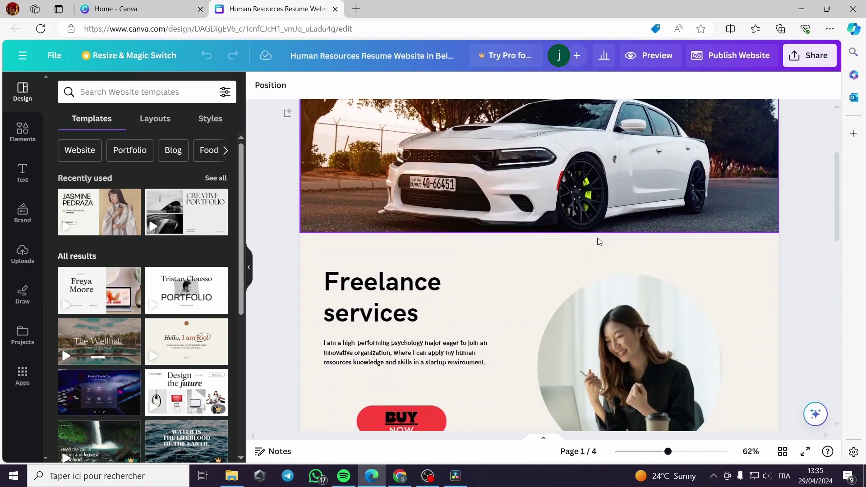
scroll(521, 269, down, 2)
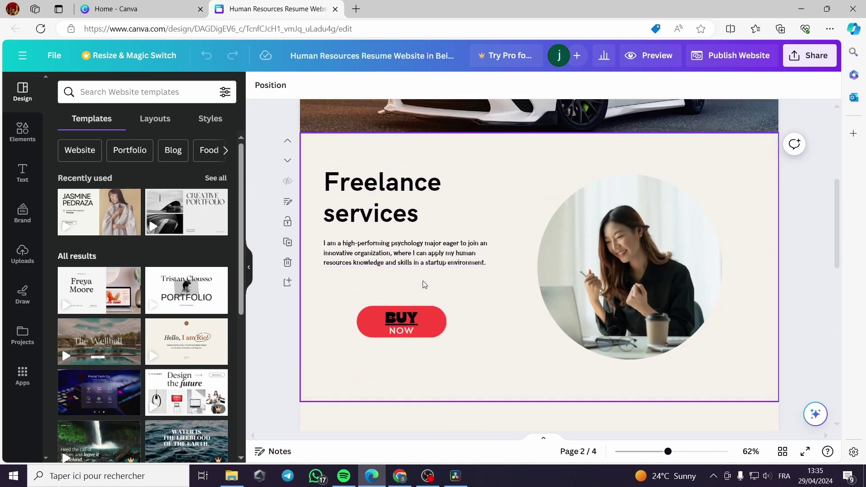
scroll(424, 284, down, 6)
scroll(496, 285, down, 2)
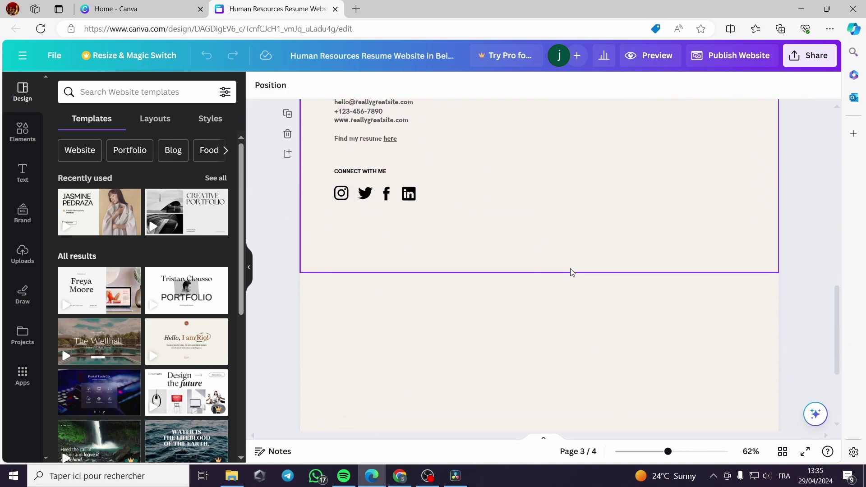
scroll(597, 269, down, 2)
scroll(548, 257, down, 2)
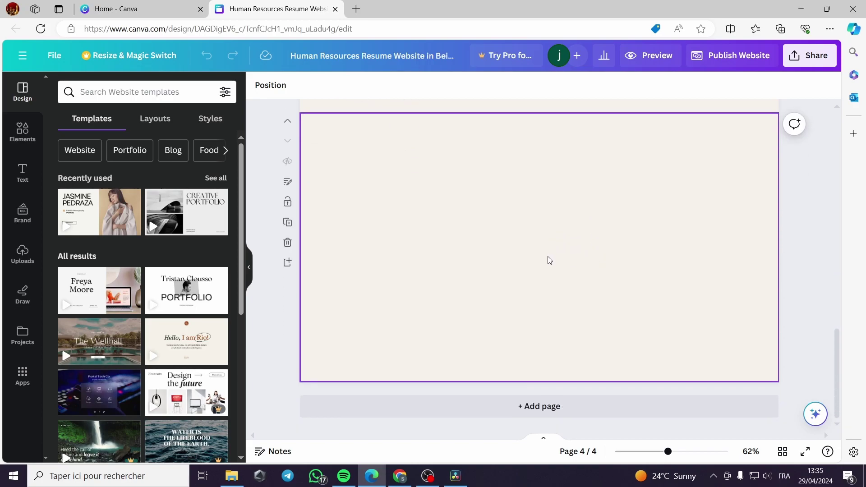
Add two new blank pages at the end of the website design
click(543, 406)
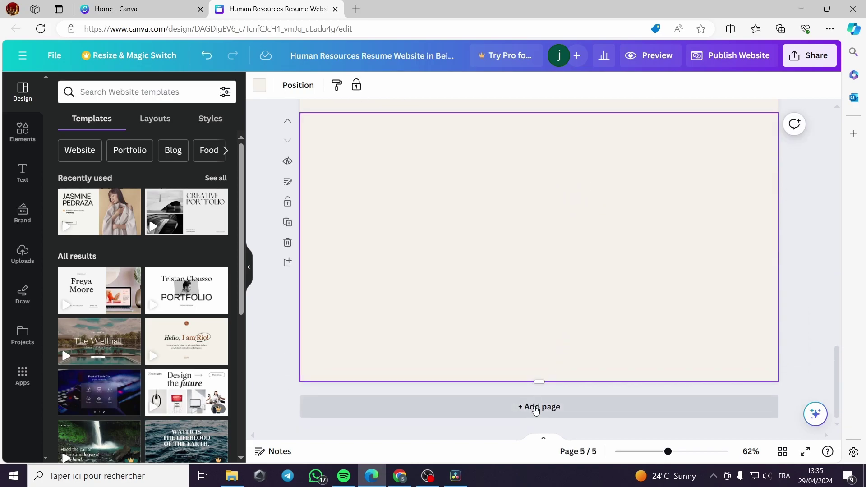
click(539, 405)
scroll(513, 339, up, 10)
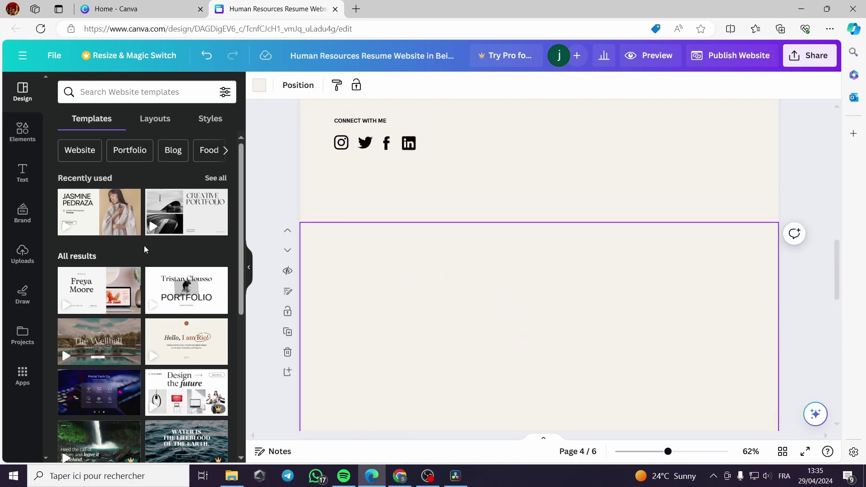
Add the ESCAPE ROOM text combination to page 4 and change ESCAPE to CONTACT
click(23, 173)
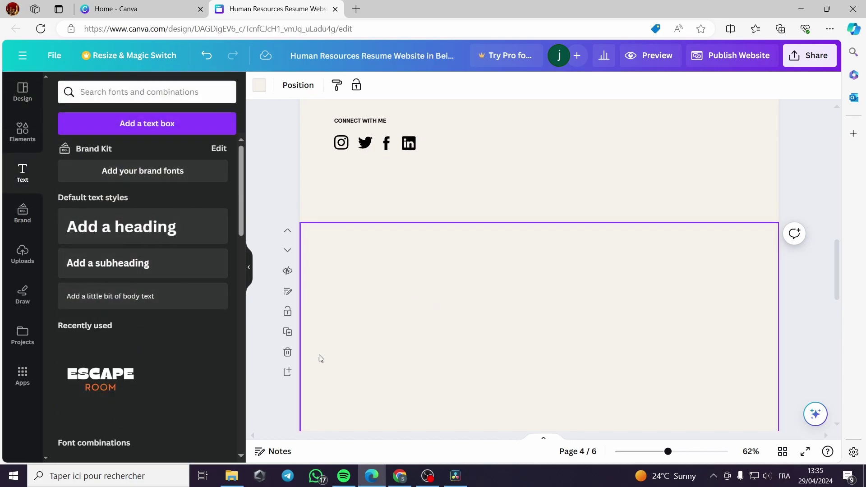
click(100, 379)
scroll(480, 344, down, 2)
double_click(626, 260)
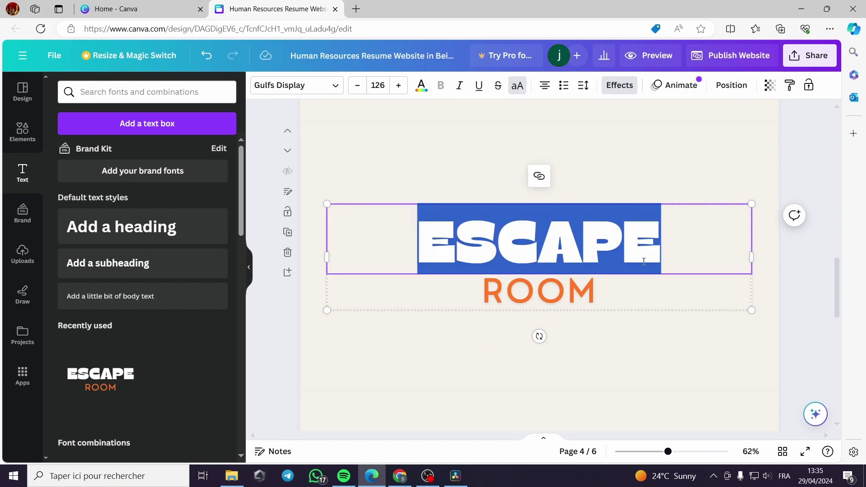
text(CON)
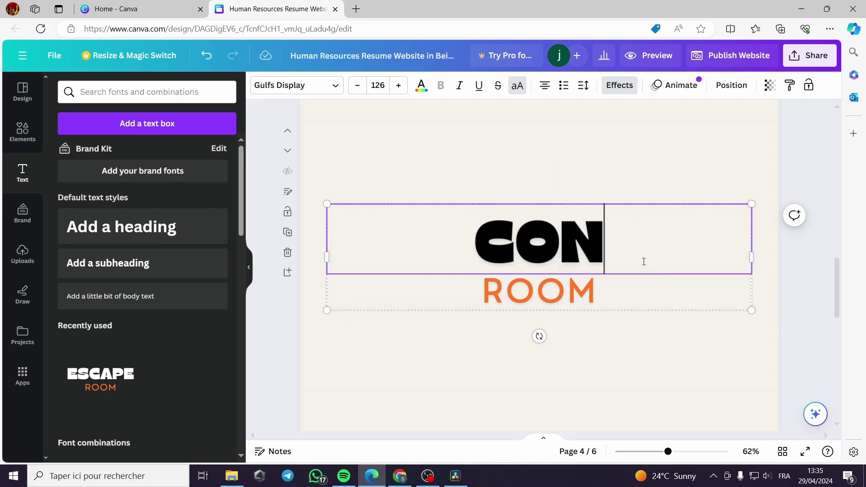
text(TACT)
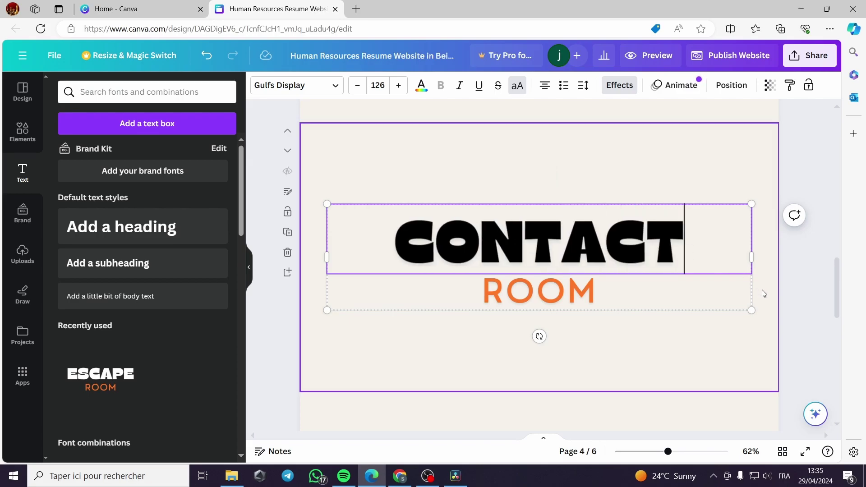
drag(678, 247, 374, 246)
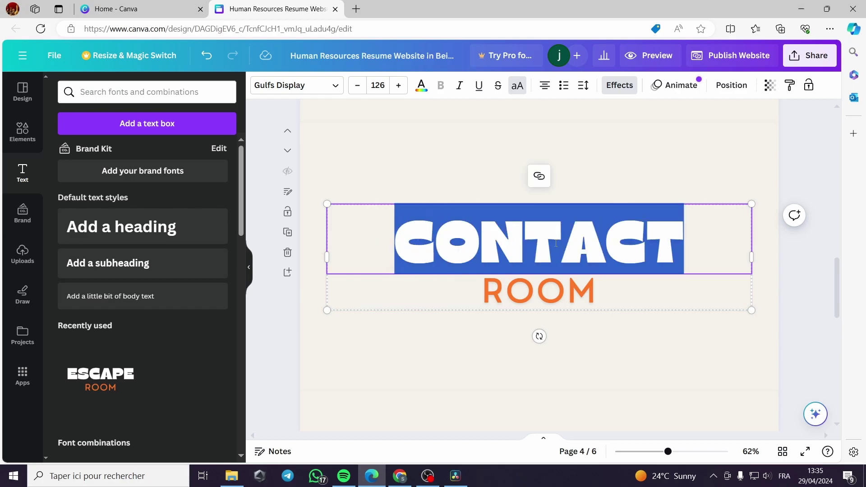
Add another ESCAPE ROOM combination to page 5 and change ESCAPE to ABOUT
click(797, 300)
scroll(775, 289, down, 2)
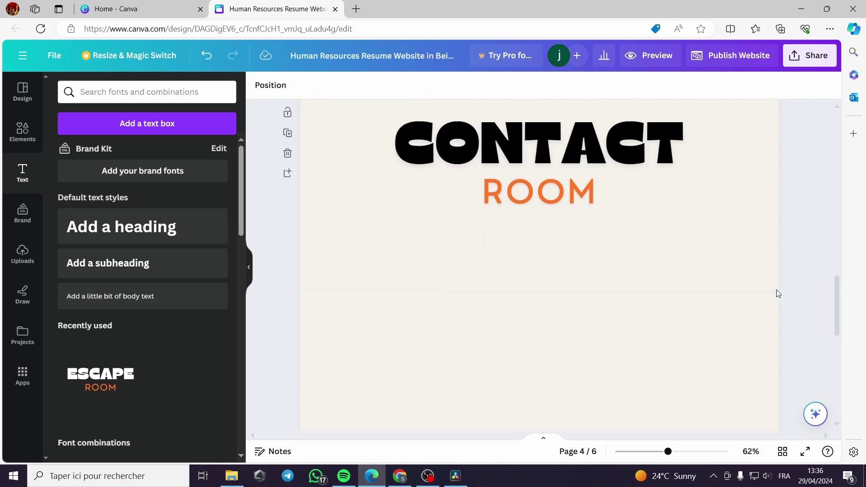
scroll(776, 293, down, 2)
scroll(536, 288, up, 3)
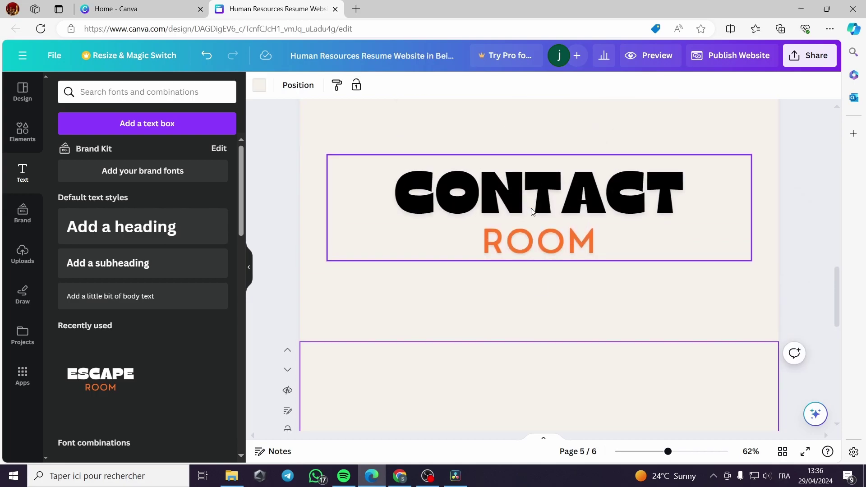
click(524, 208)
scroll(401, 402, down, 5)
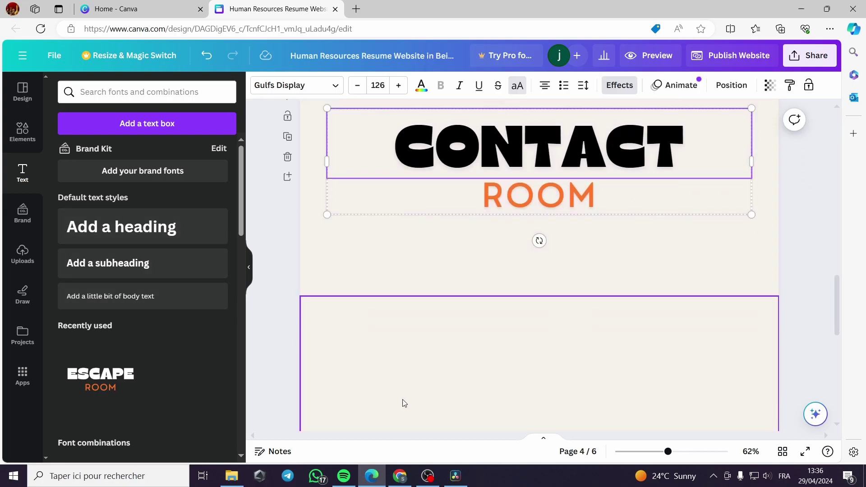
click(100, 378)
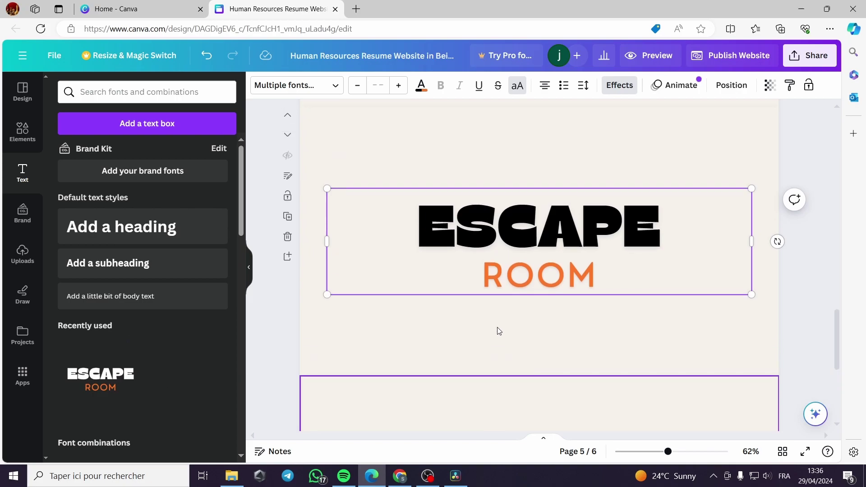
double_click(624, 270)
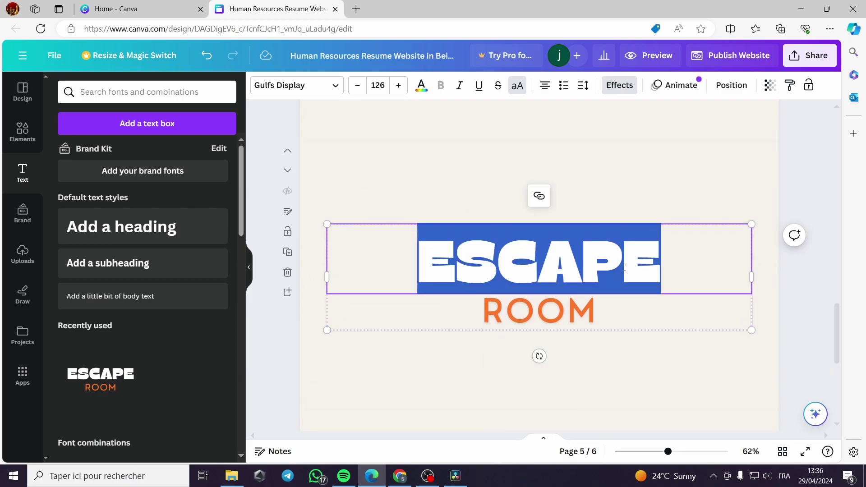
text(ABOUT)
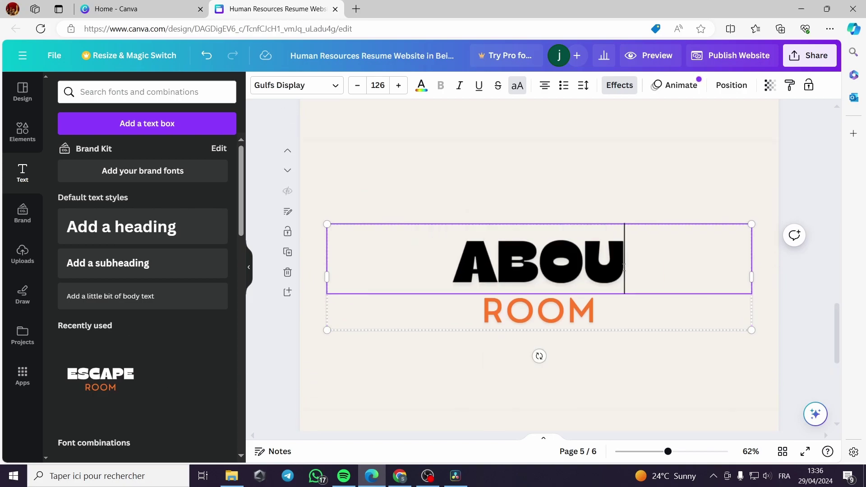
Delete the word ROOM from beneath ABOUT on page 5
click(589, 321)
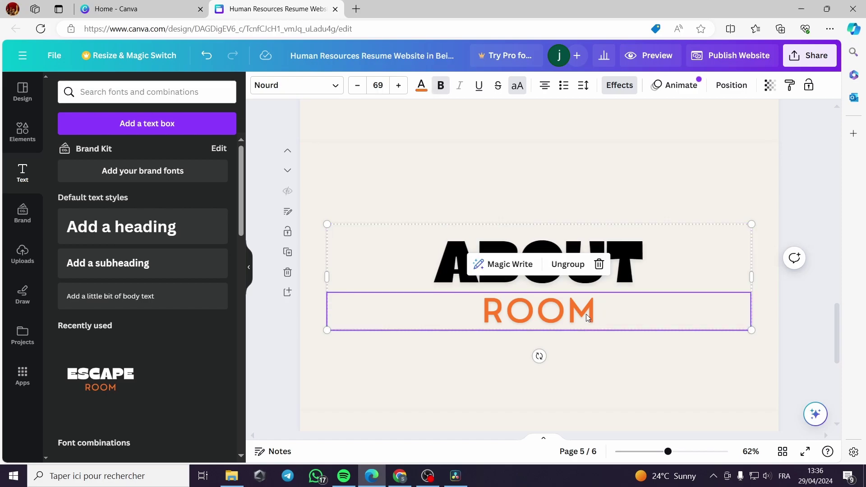
double_click(586, 311)
key(BackSpace)
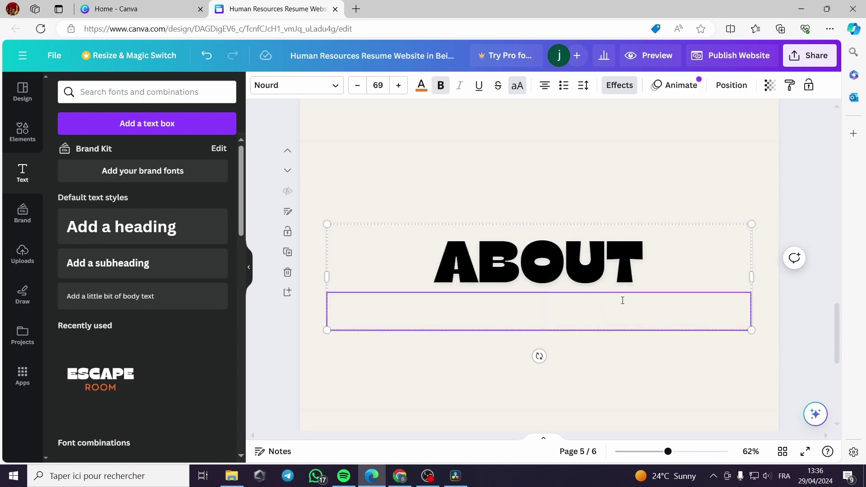
click(798, 296)
Add an ESCAPE ROOM combination to page 6 and delete ESCAPE, leaving only ROOM
scroll(721, 293, down, 5)
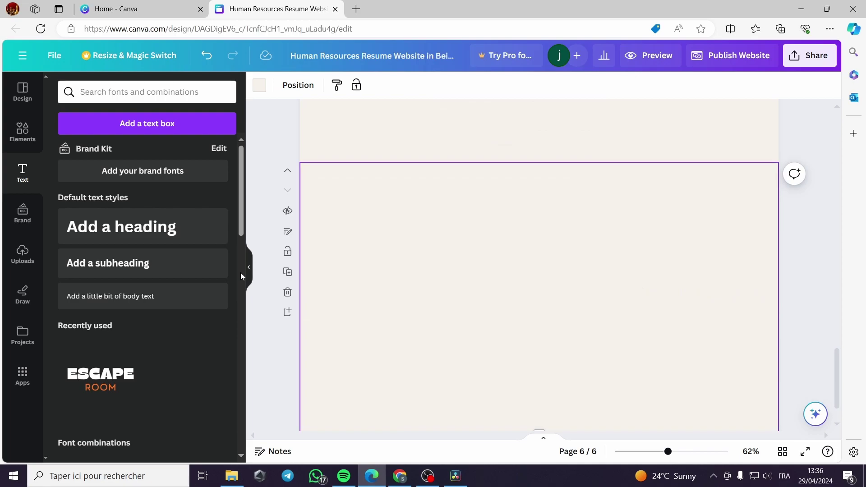
scroll(182, 361, down, 3)
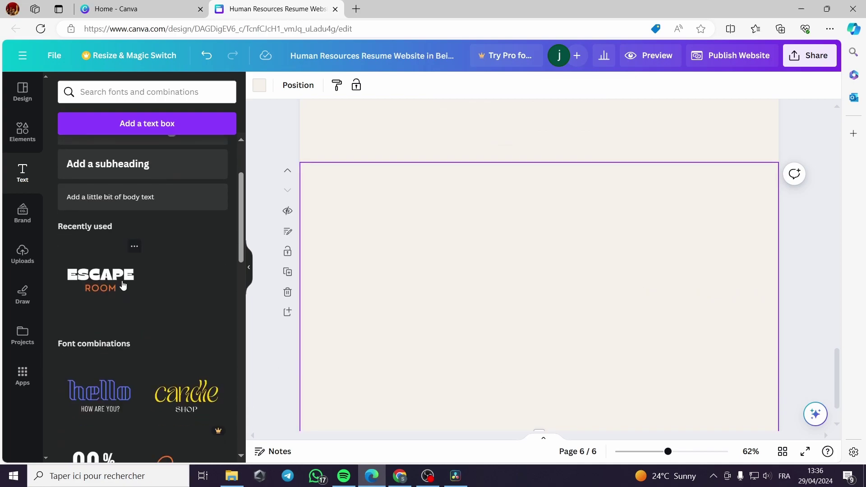
click(96, 279)
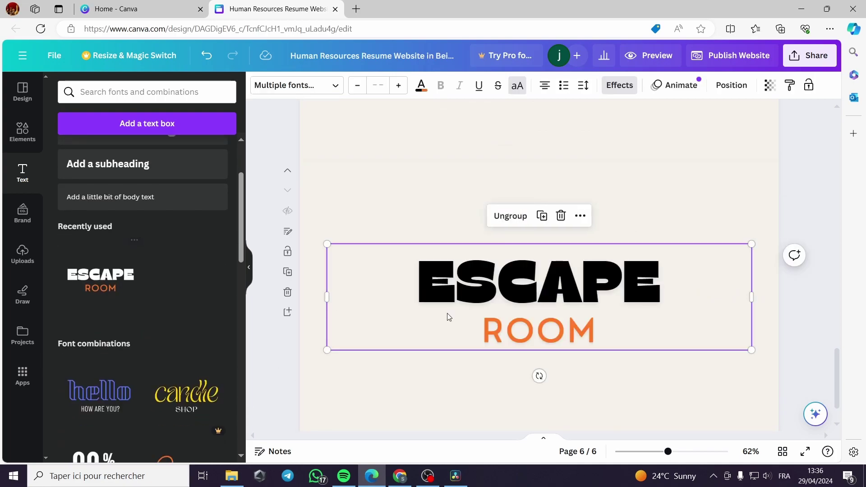
click(552, 333)
click(539, 280)
double_click(539, 279)
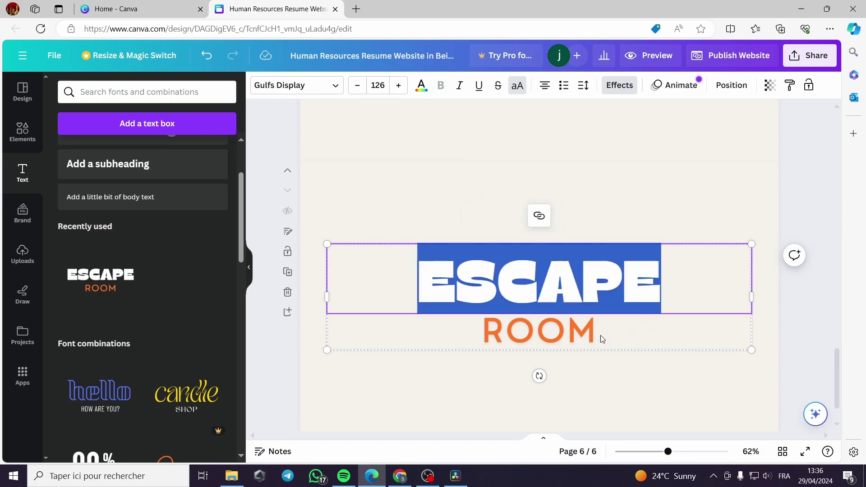
key(BackSpace)
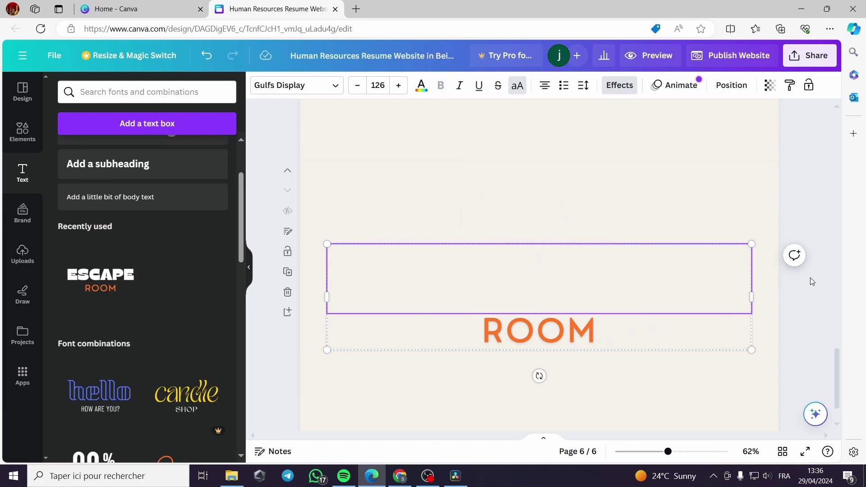
Move the ROOM heading higher on page 6
drag(564, 334, 558, 231)
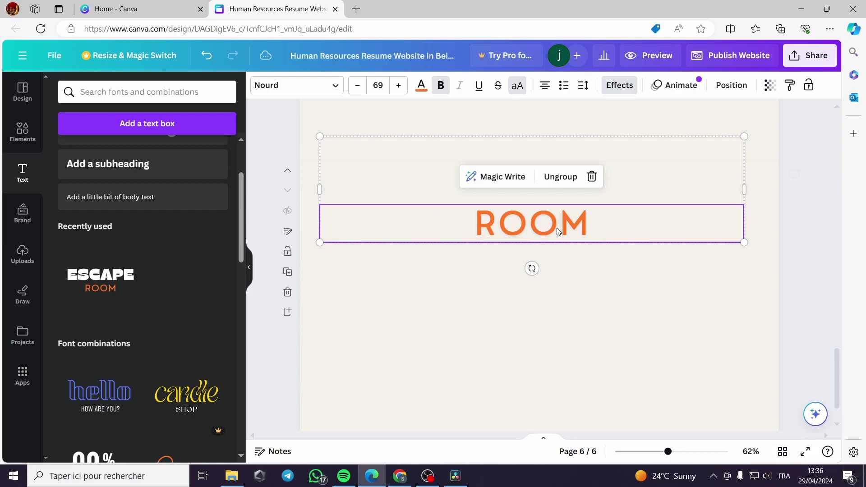
scroll(624, 298, up, 15)
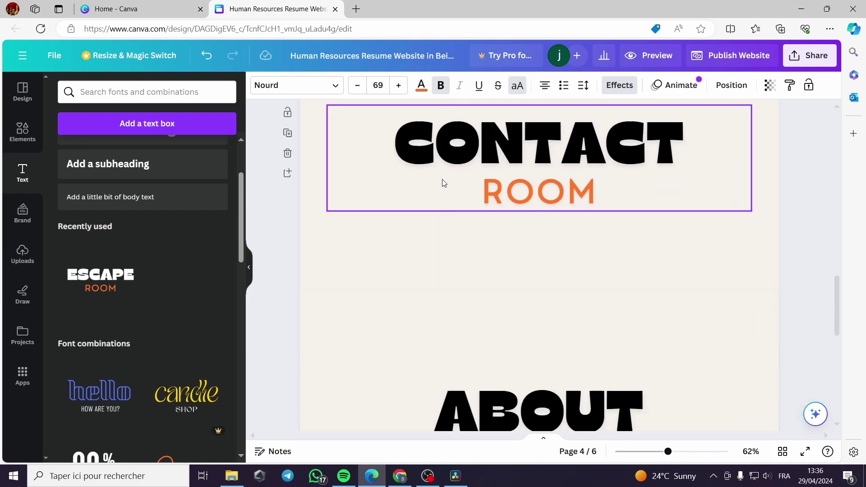
scroll(621, 200, down, 5)
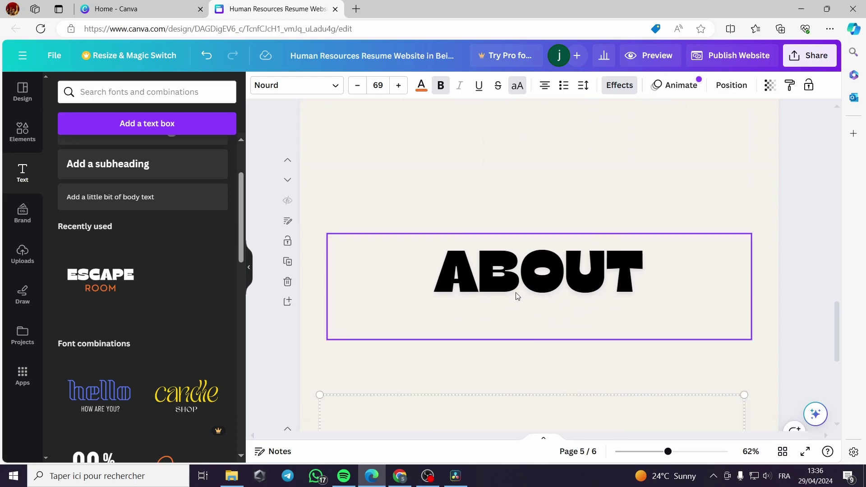
scroll(579, 262, down, 5)
click(580, 262)
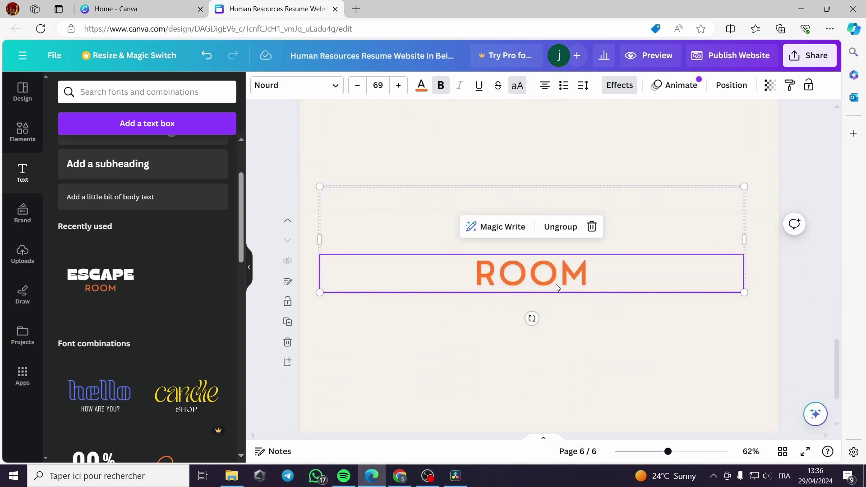
Add a new text box to page 1 and place it in the header beside HOME
scroll(558, 286, up, 10)
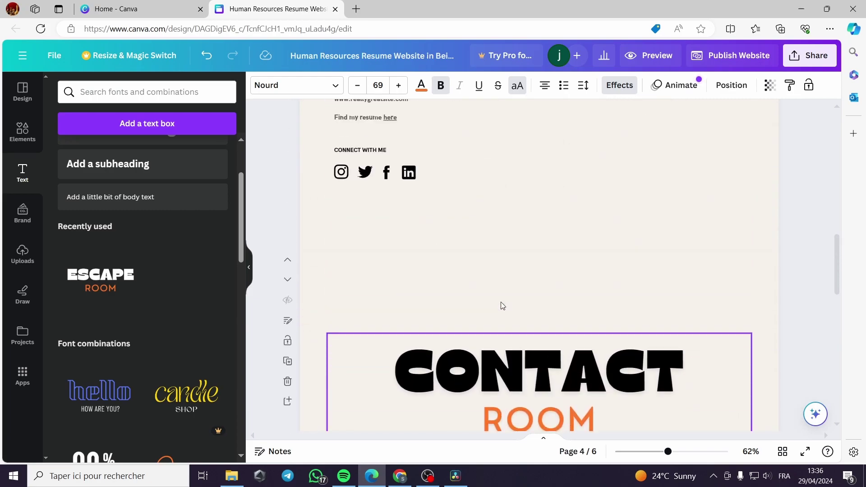
scroll(502, 306, up, 15)
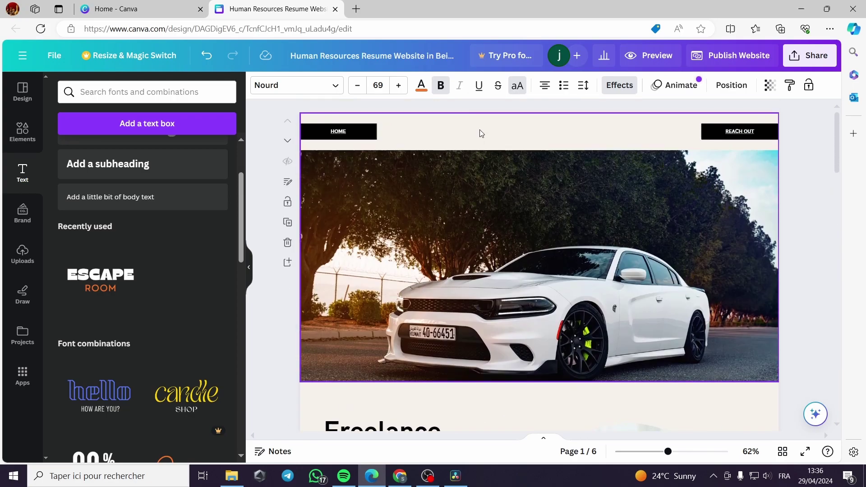
click(365, 132)
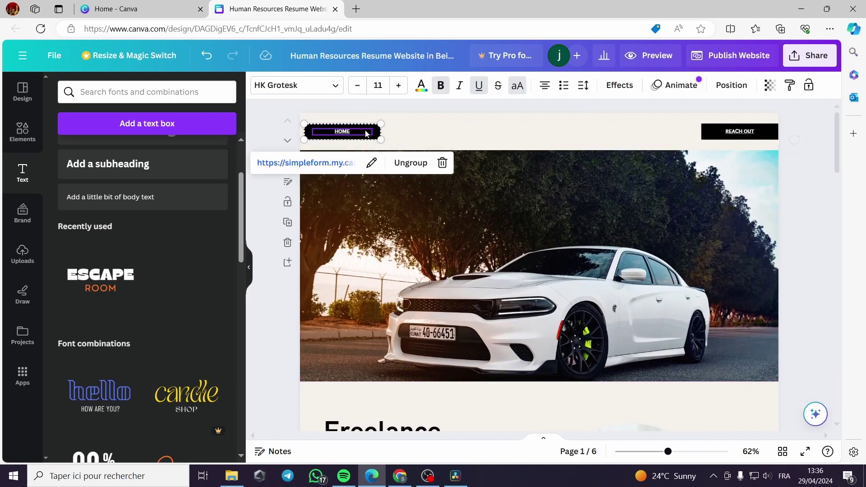
click(456, 136)
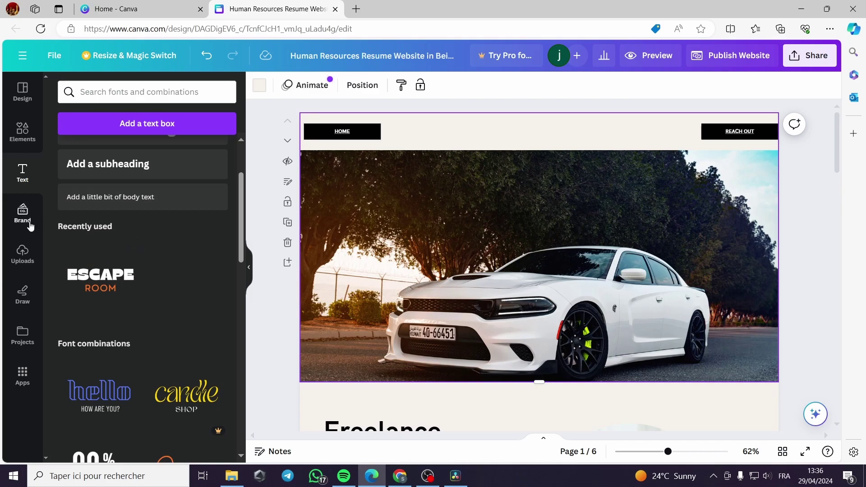
click(149, 123)
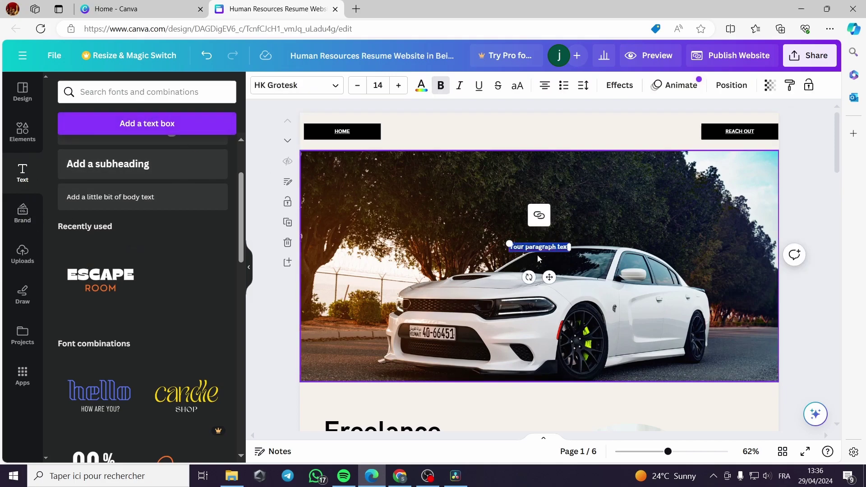
drag(549, 277, 439, 162)
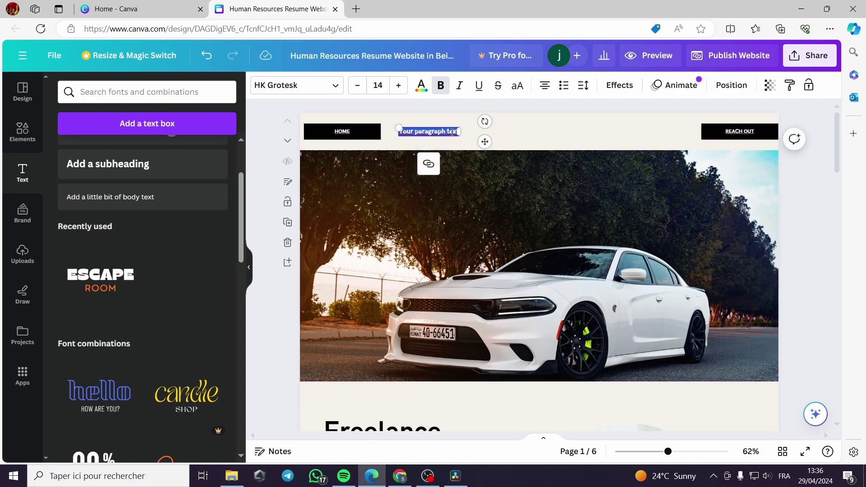
Replace the new header text box's placeholder text with the Contact label
click(453, 132)
double_click(449, 132)
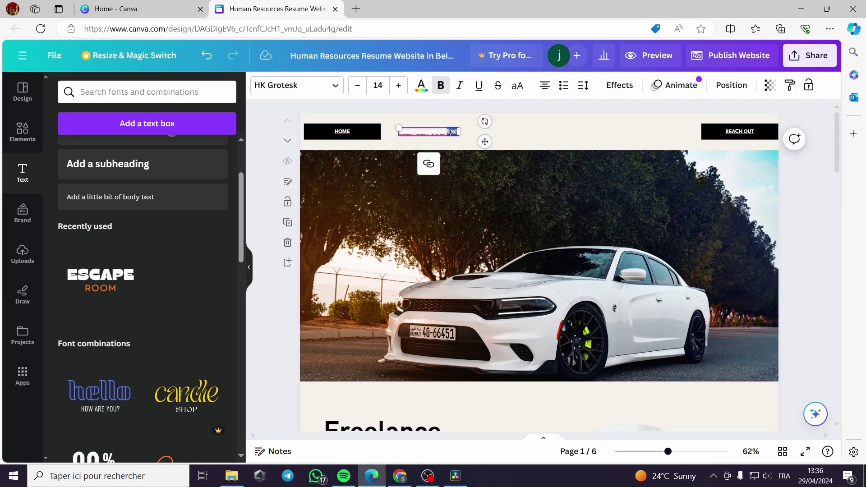
key(BackSpace)
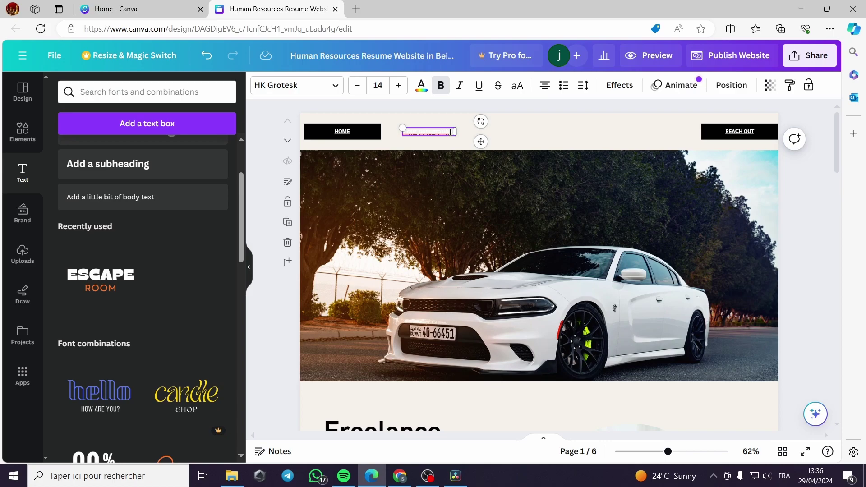
text(in)
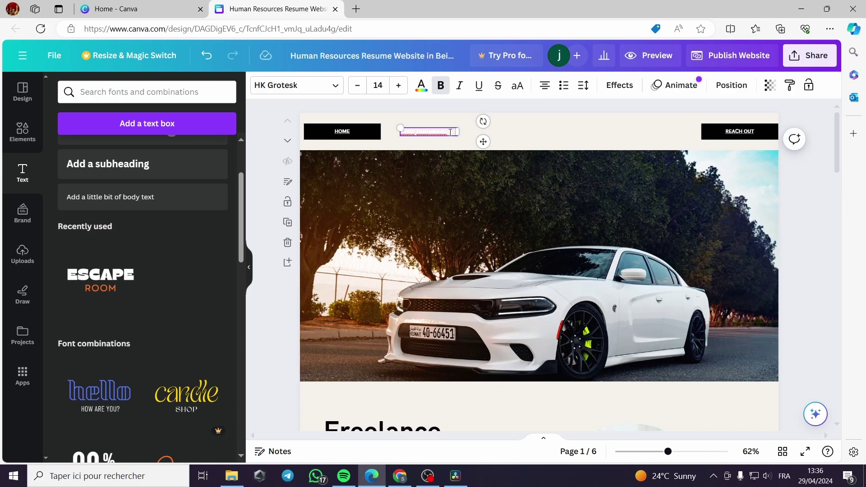
key(ctrl+a)
key(BackSpace)
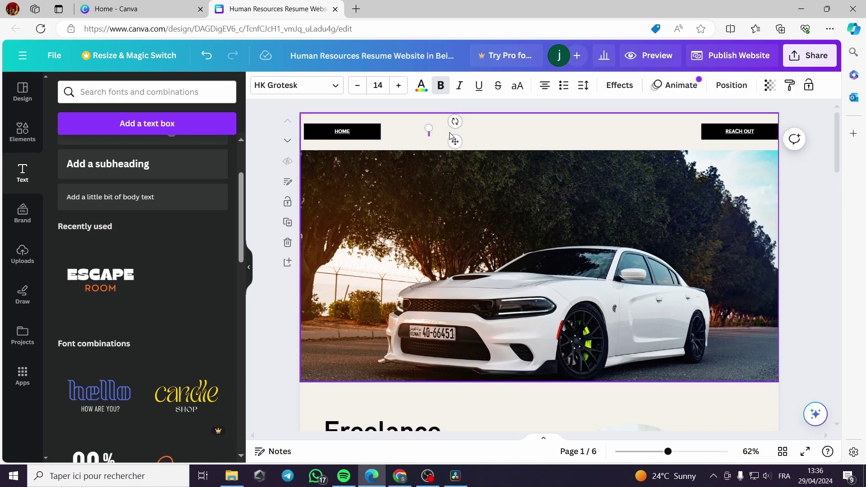
text(WORK)
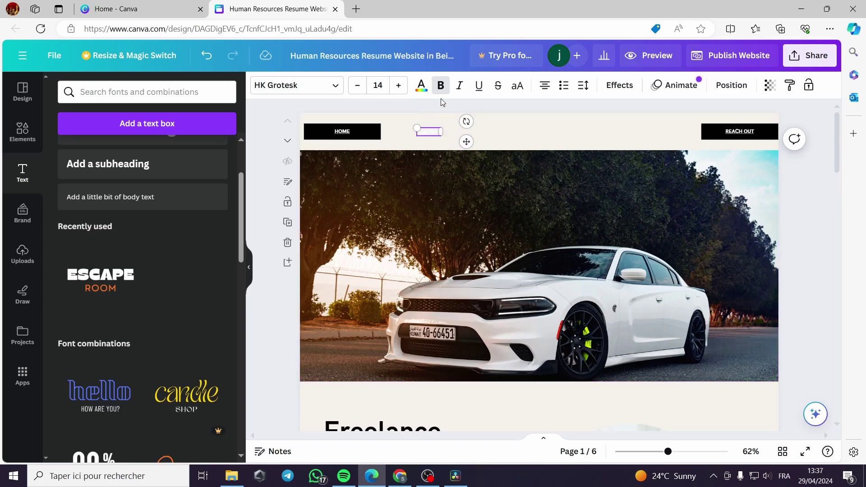
Make the Contact header text black
click(421, 86)
click(126, 154)
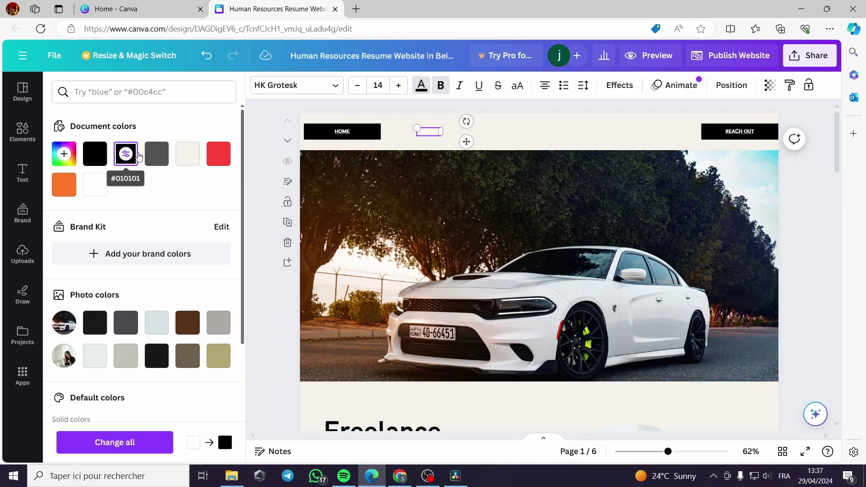
double_click(430, 132)
click(126, 154)
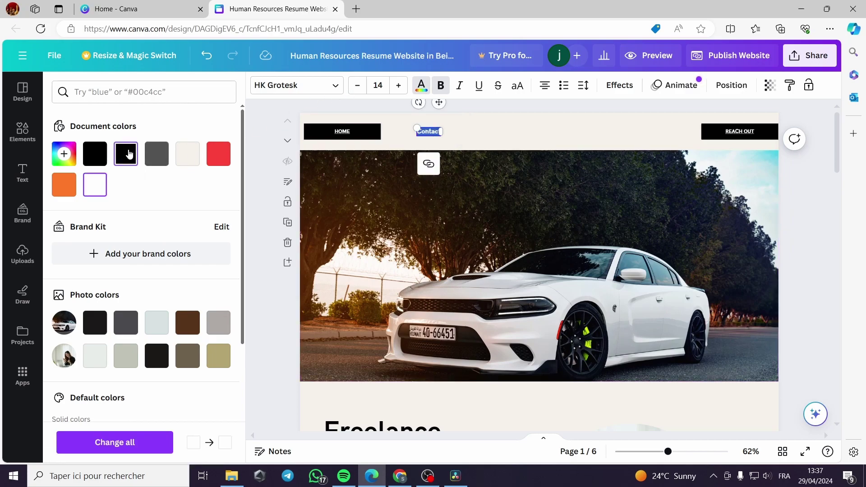
click(499, 136)
click(435, 134)
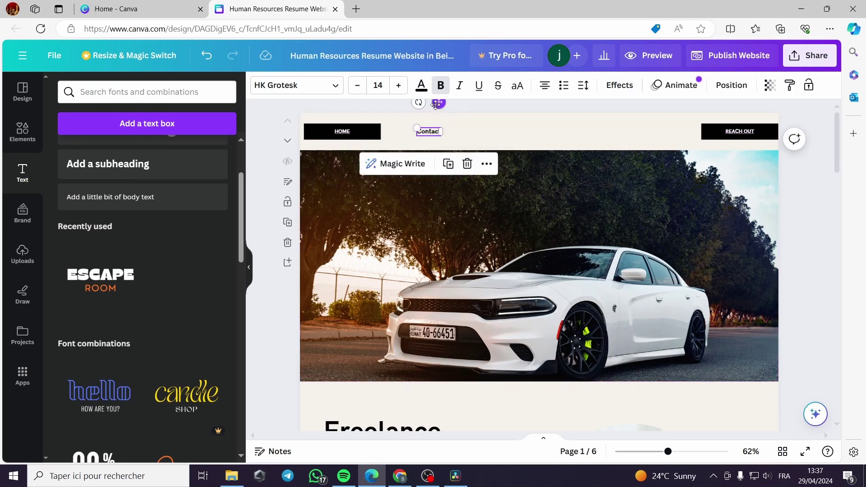
Add a Room text box to the header right of Contact
click(139, 129)
drag(427, 140, 524, 136)
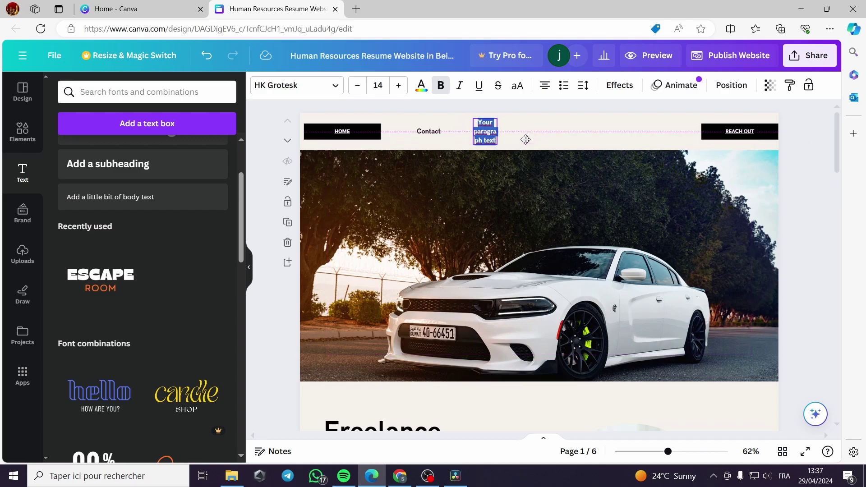
scroll(622, 204, down, 10)
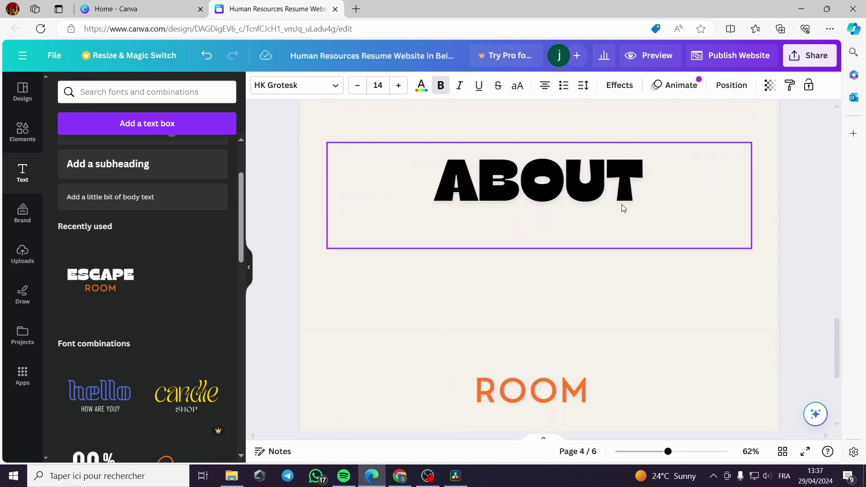
key(ctrl+z)
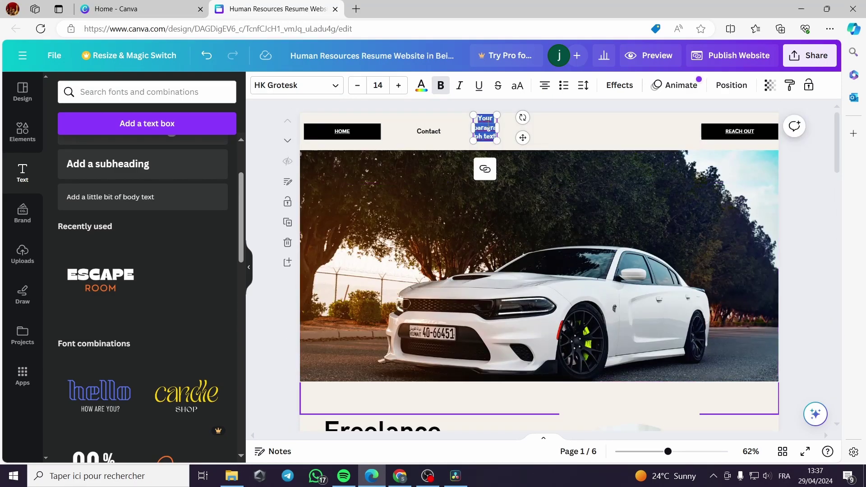
text(Room)
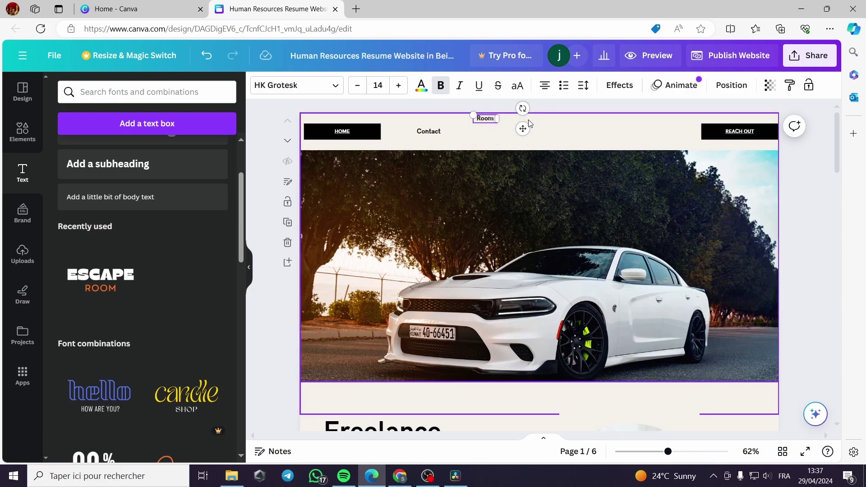
drag(522, 129, 511, 140)
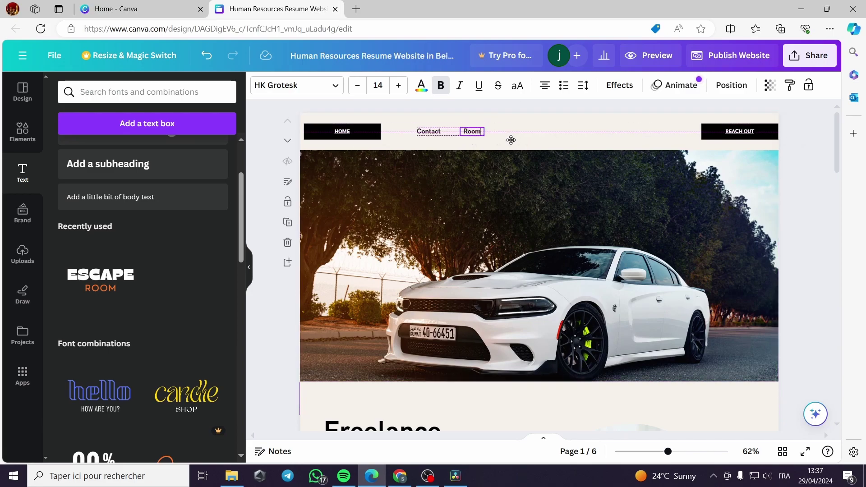
click(559, 140)
click(472, 132)
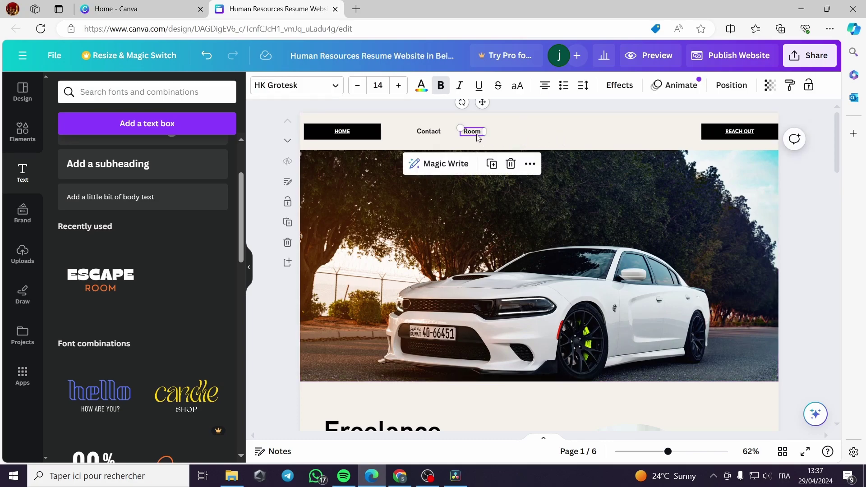
Duplicate the Room text, place the copy to its right, and retype it as 'about'
click(529, 164)
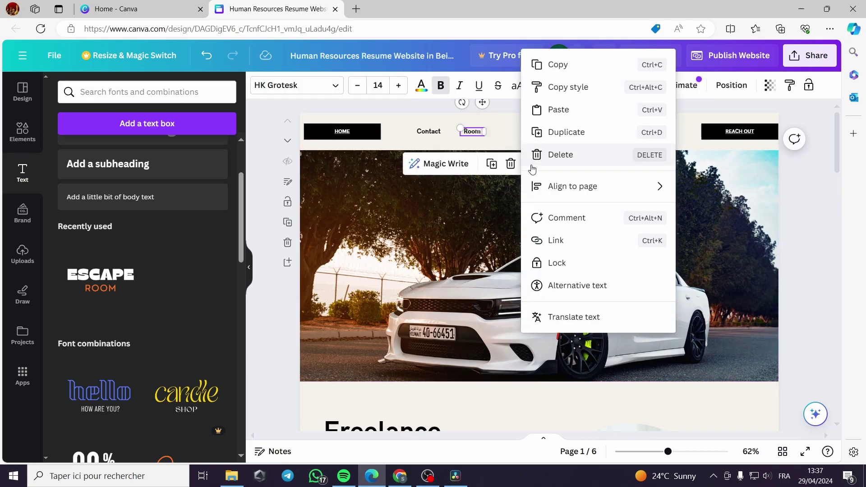
click(588, 132)
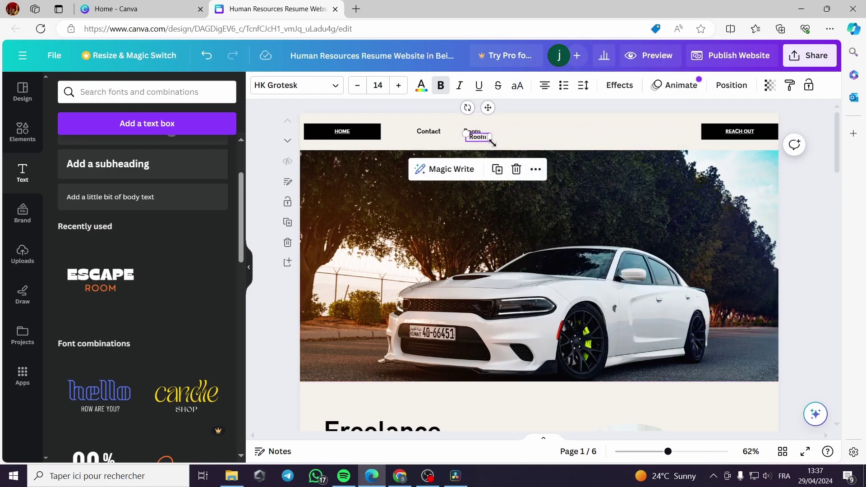
drag(487, 107, 526, 100)
key(Return)
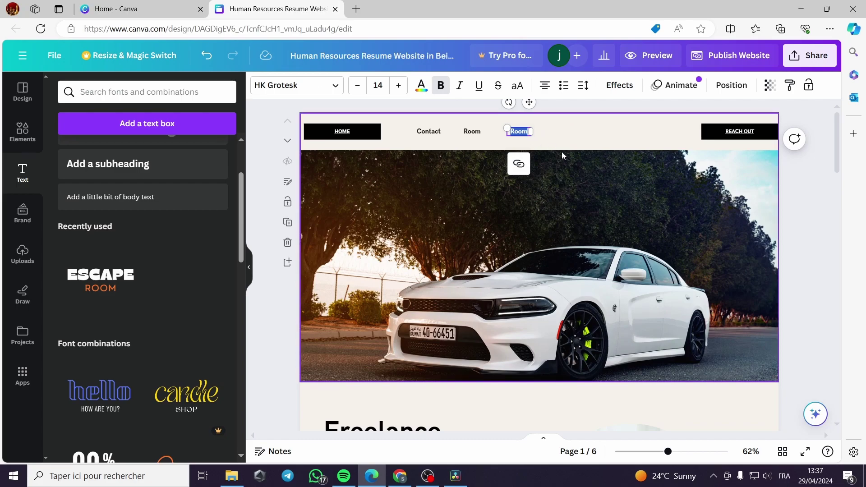
scroll(615, 187, down, 20)
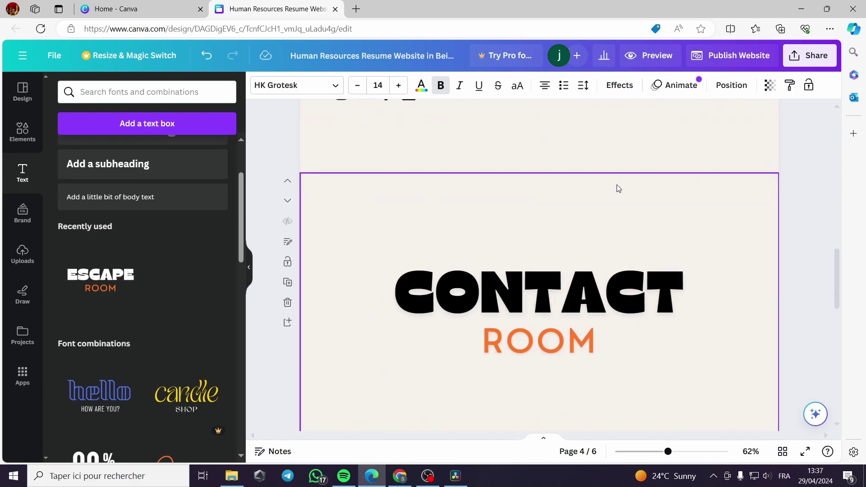
scroll(617, 187, down, 5)
text(a)
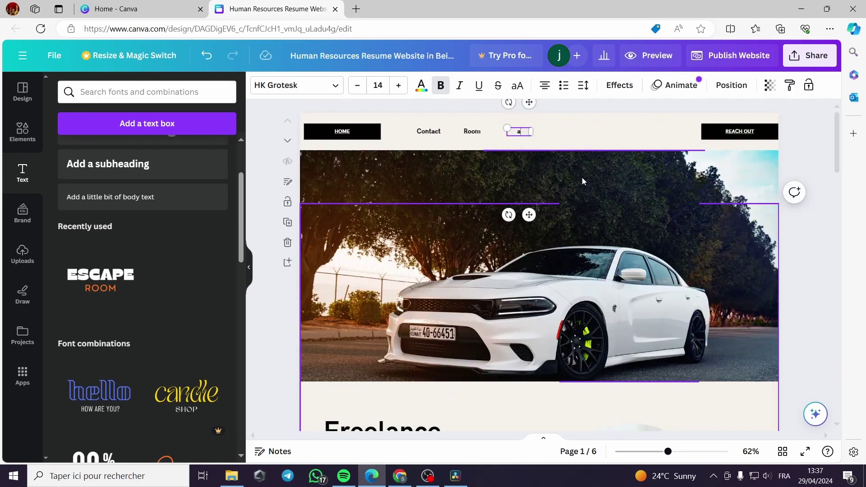
text(bout)
click(581, 138)
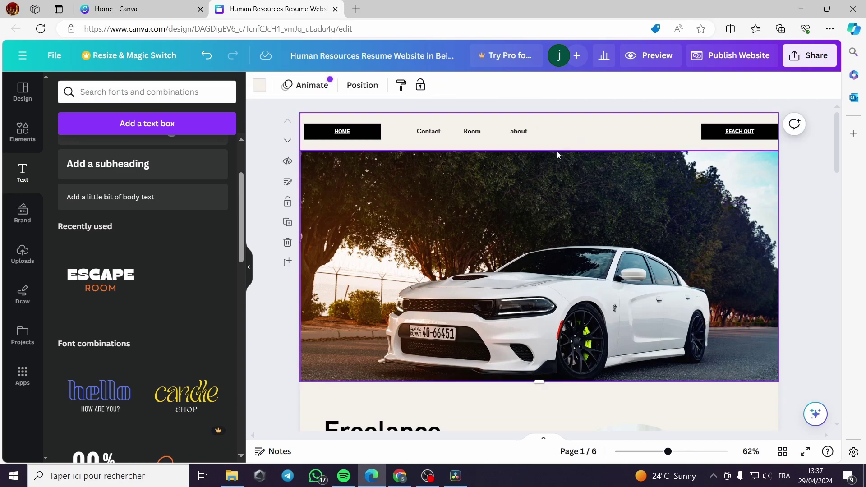
click(527, 134)
click(466, 152)
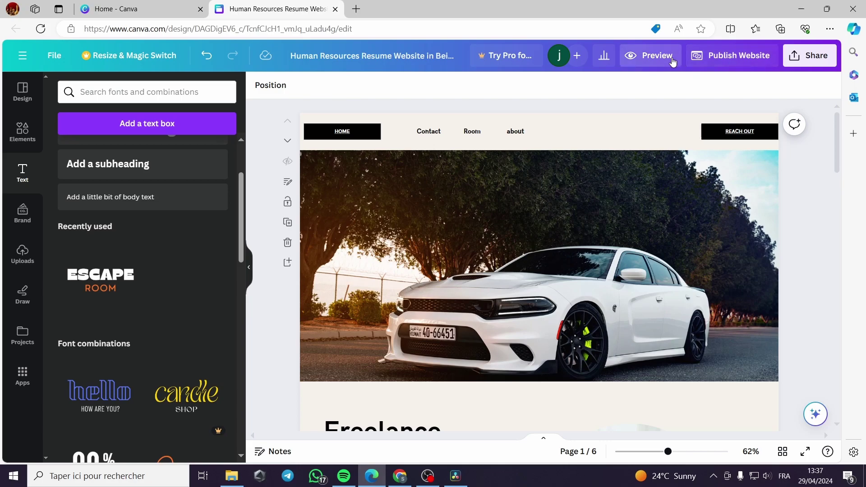
click(646, 55)
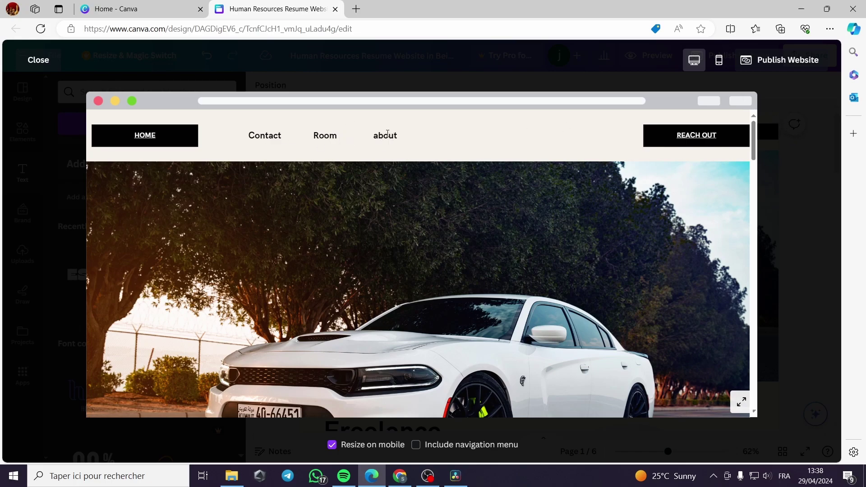
scroll(392, 135, down, 15)
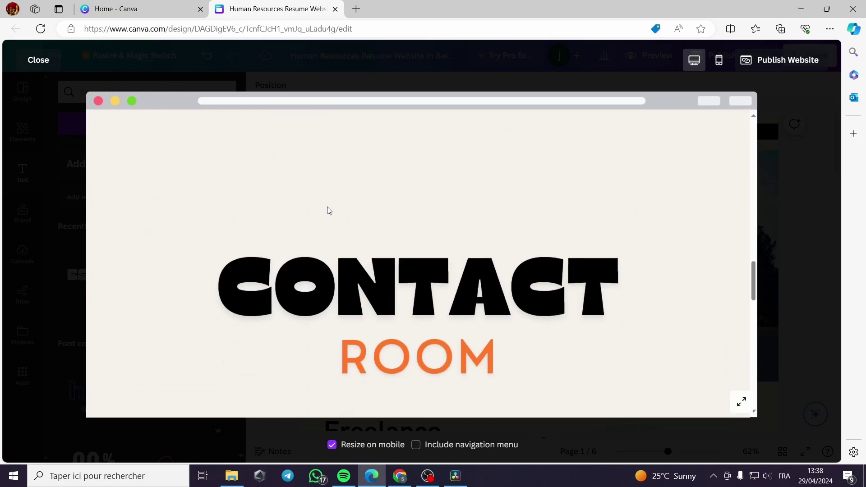
scroll(377, 252, down, 5)
scroll(377, 250, up, 6)
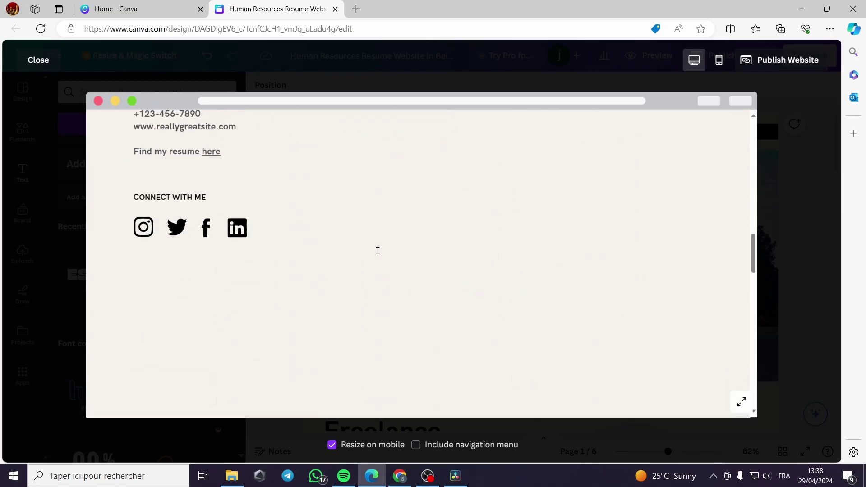
scroll(377, 251, up, 15)
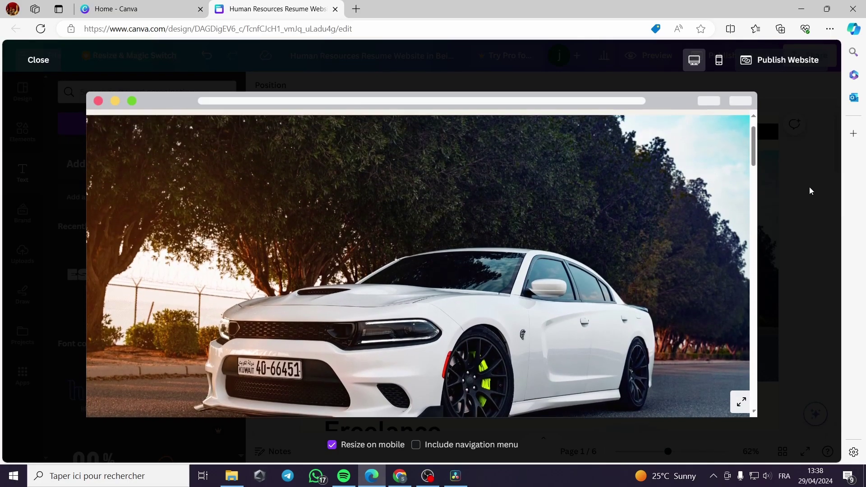
click(808, 187)
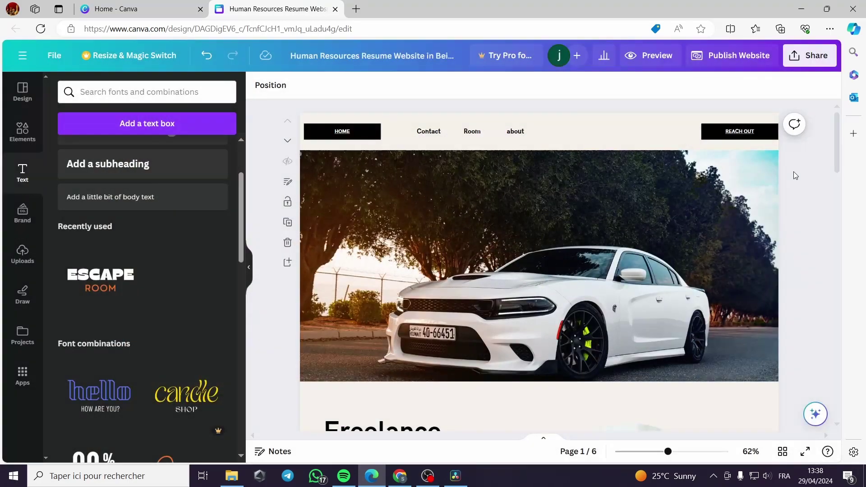
Link the Contact header text to page '4 - Untitled' of the document
click(435, 134)
double_click(435, 134)
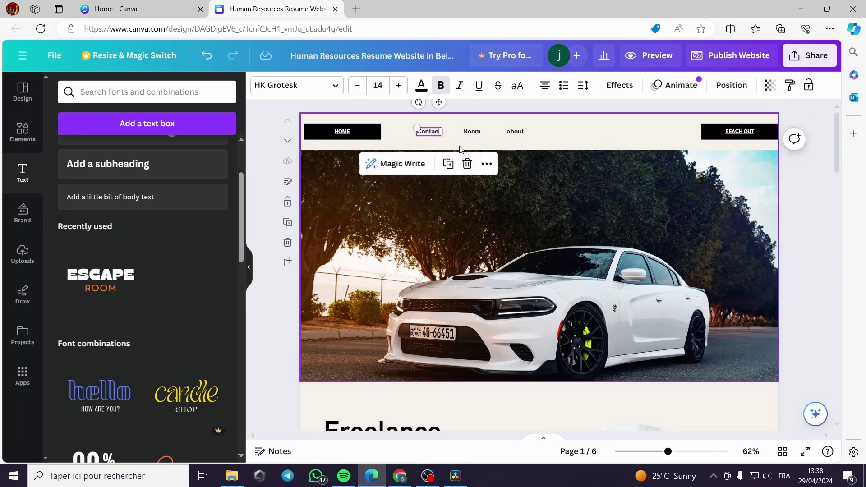
click(487, 166)
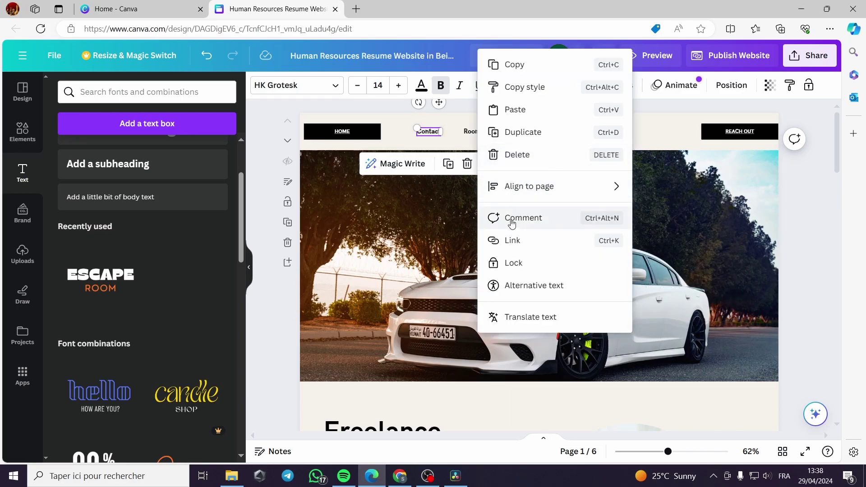
click(522, 244)
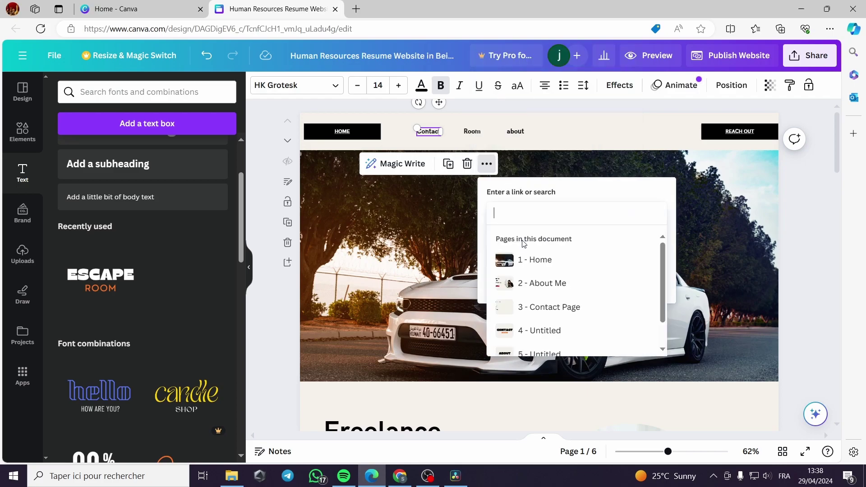
scroll(627, 259, down, 1)
scroll(627, 259, down, 2)
scroll(580, 257, down, 1)
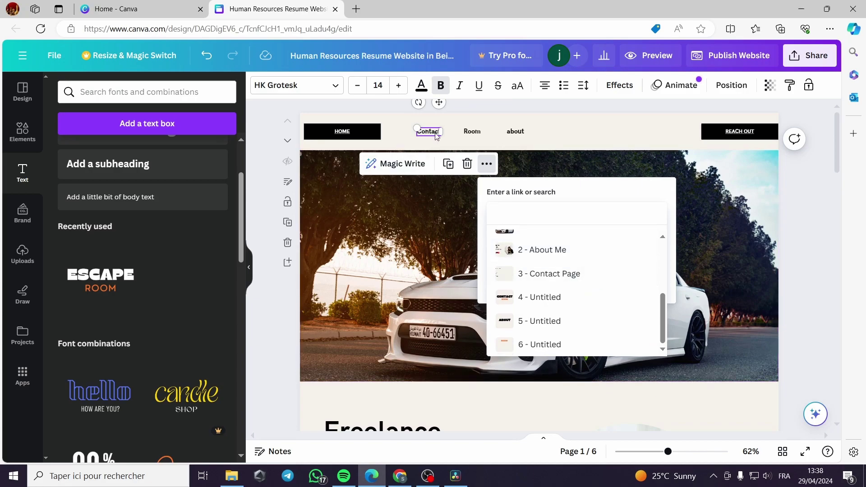
click(575, 301)
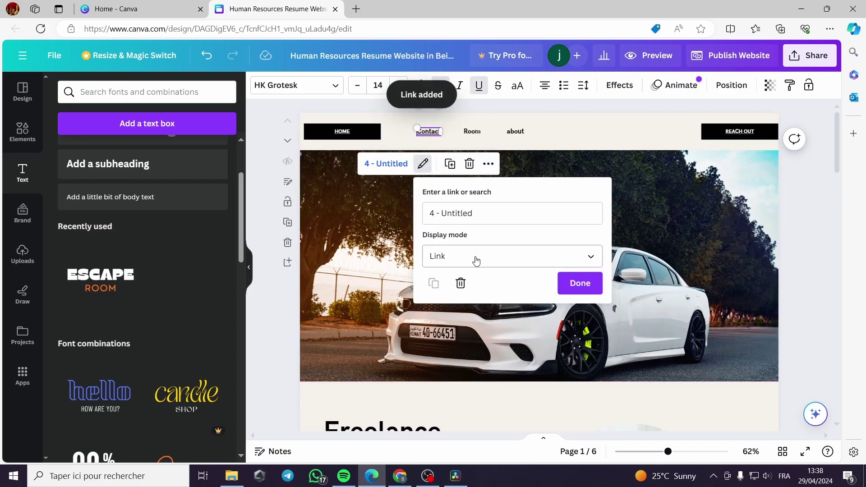
click(580, 287)
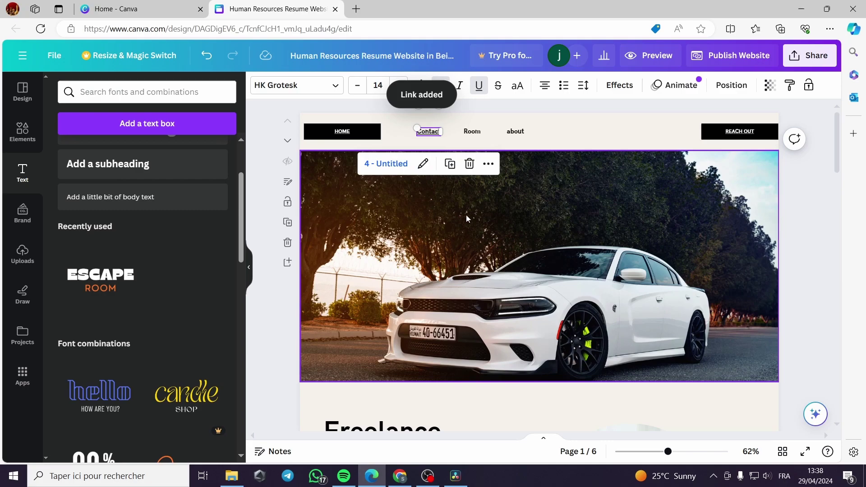
Link the Room header text to page '6 - Untitled'
click(472, 131)
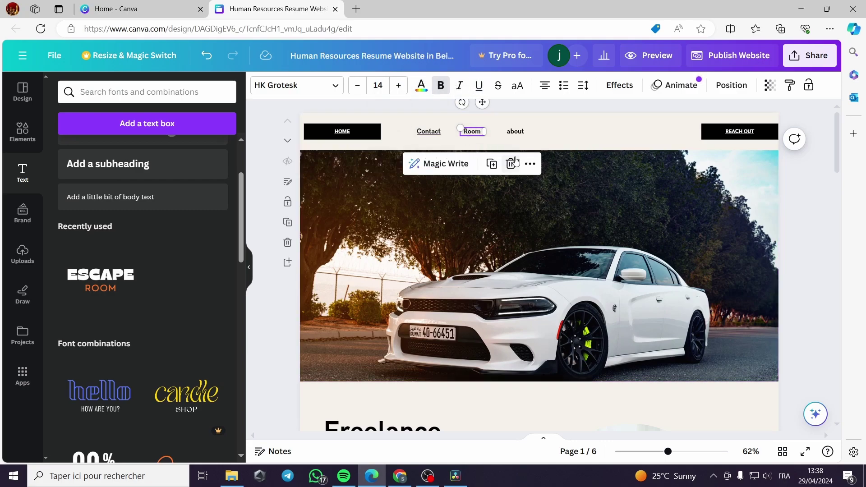
click(529, 167)
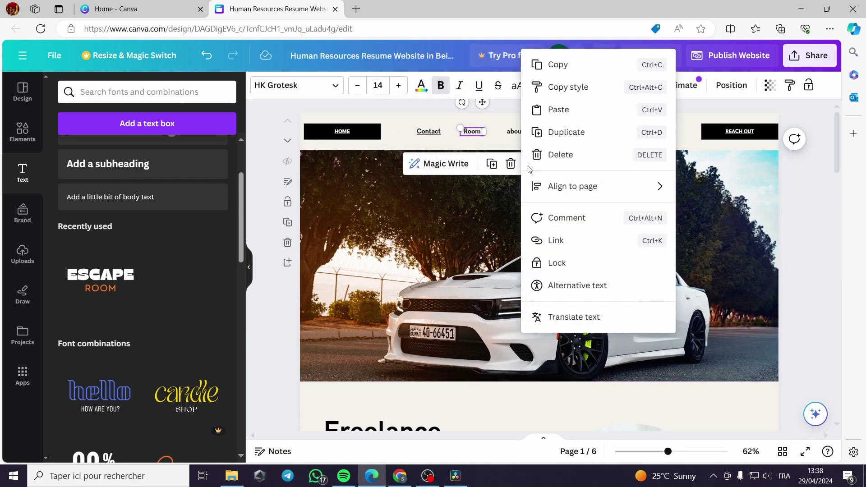
click(570, 243)
scroll(572, 243, down, 3)
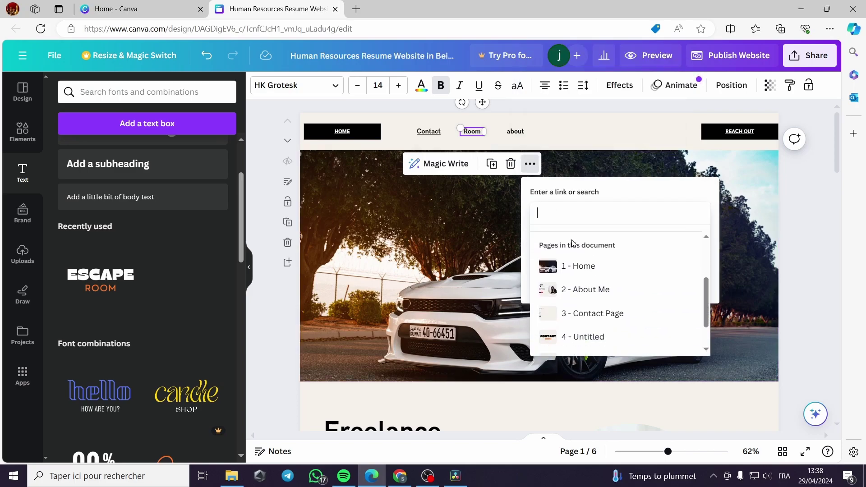
scroll(601, 336, down, 1)
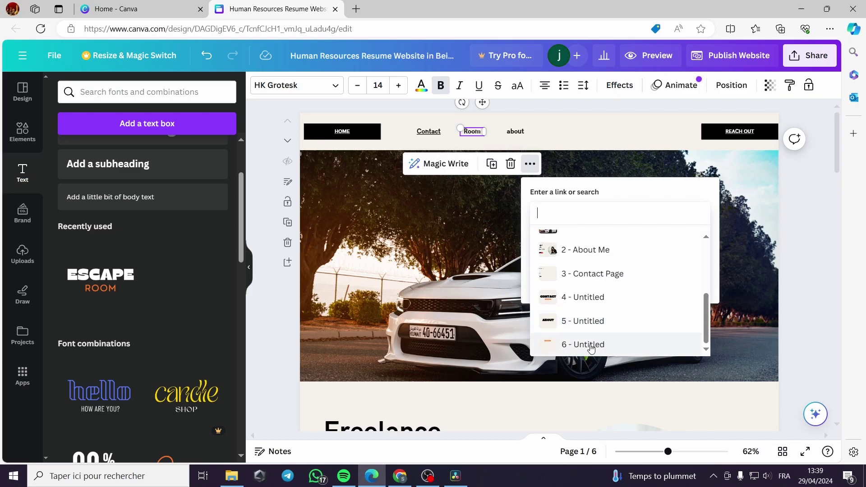
click(590, 345)
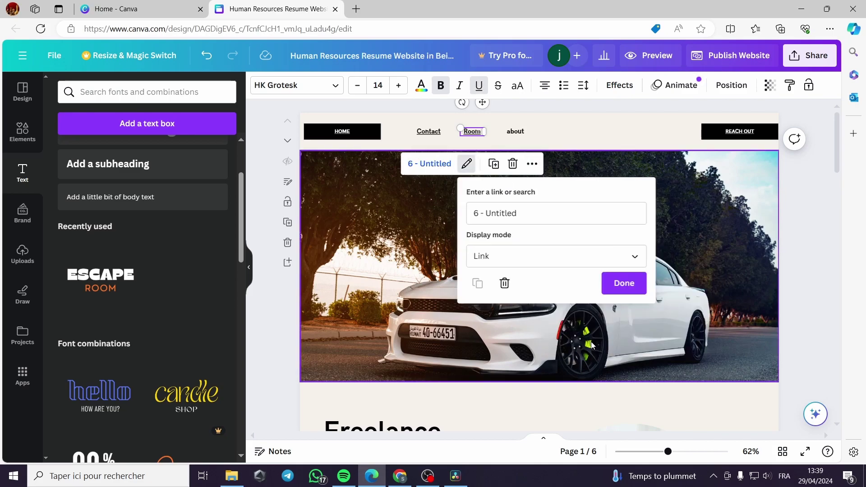
click(619, 283)
click(570, 138)
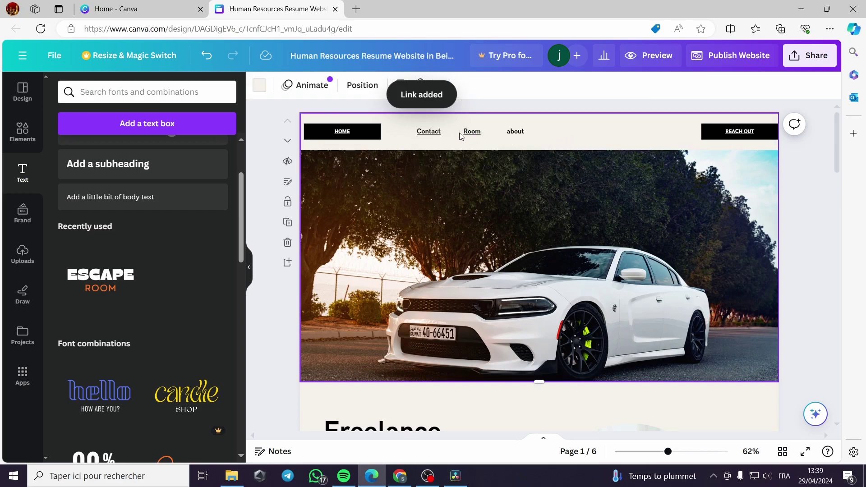
Link the about header text to page '5 - Untitled'
click(515, 131)
click(573, 164)
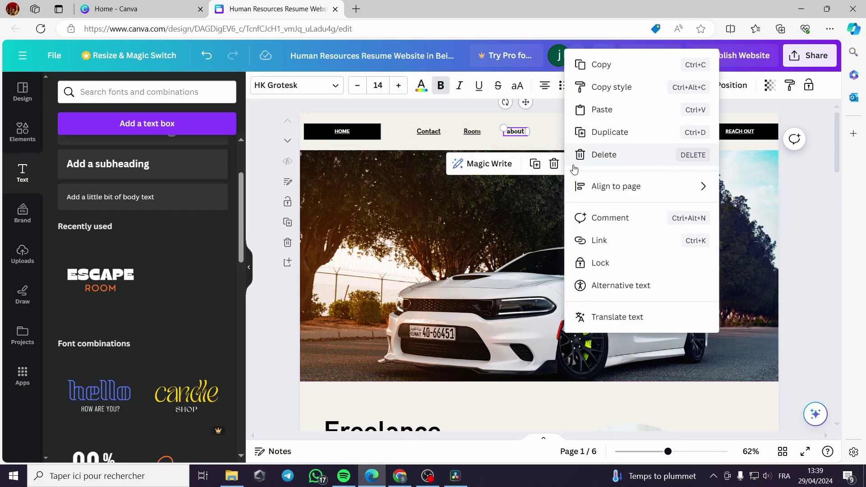
click(624, 247)
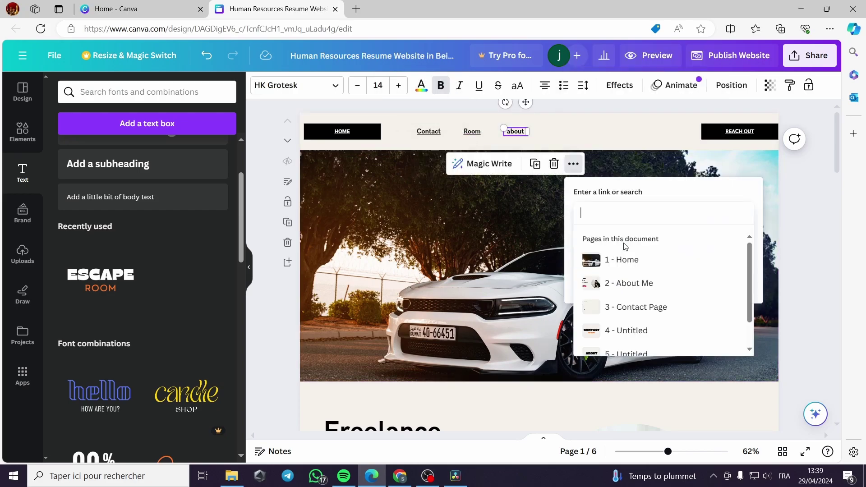
scroll(669, 269, down, 2)
scroll(670, 272, down, 1)
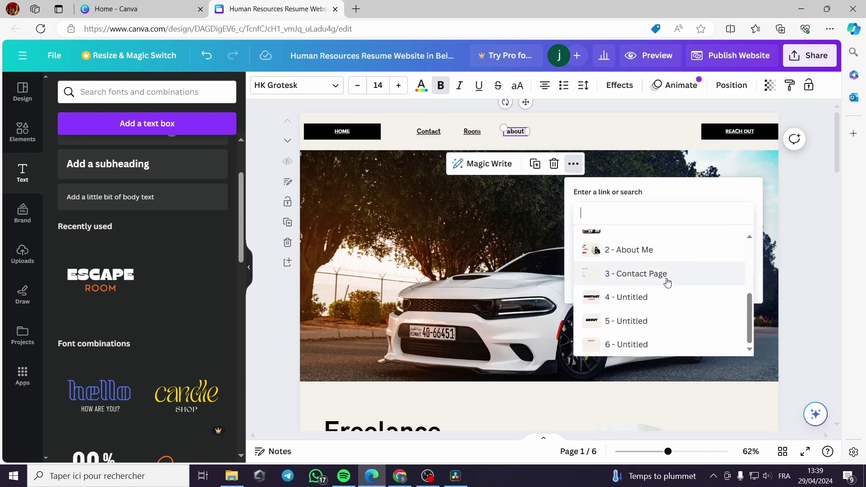
click(630, 322)
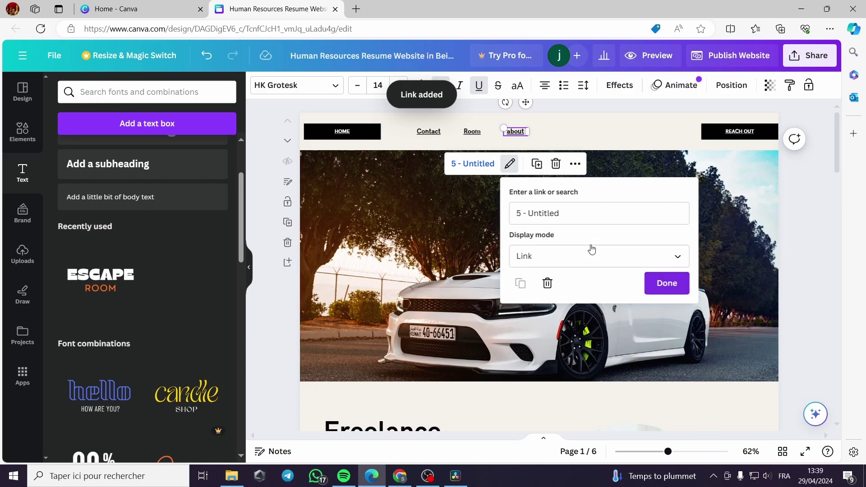
click(679, 283)
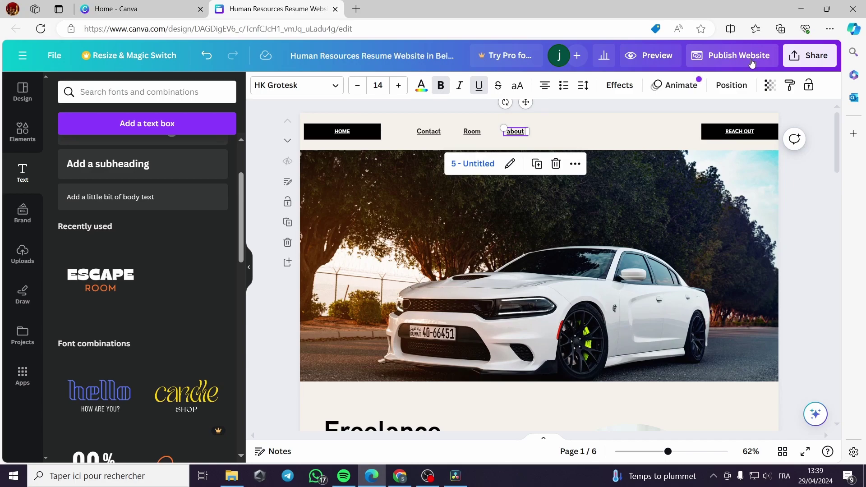
Republish the website and view the live site in a new tab
click(752, 63)
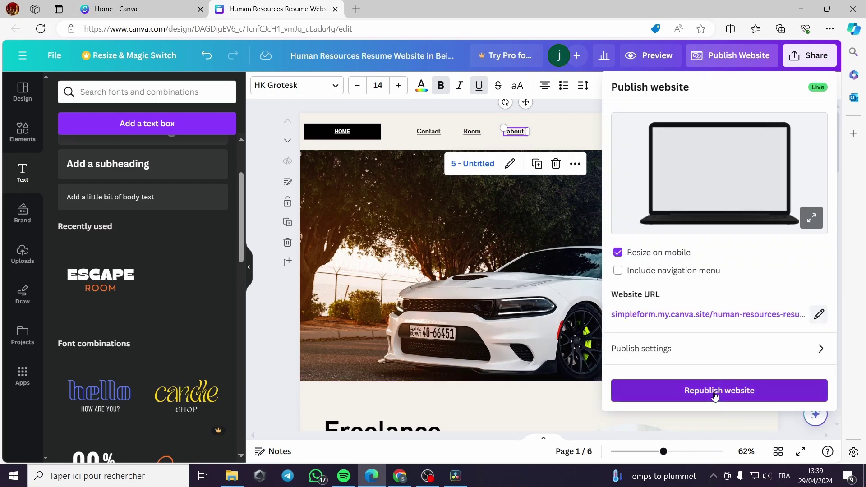
click(714, 392)
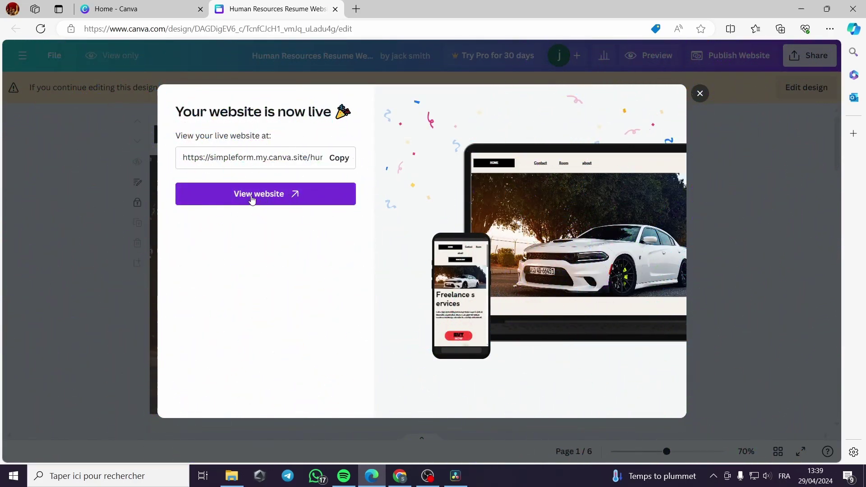
click(255, 200)
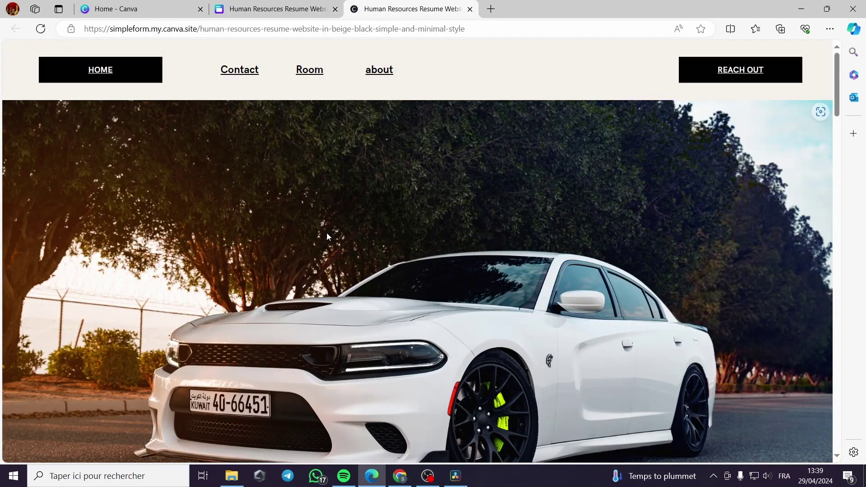
Test the live site's about, Room and Contact nav links by jumping to each section
scroll(616, 139, down, 15)
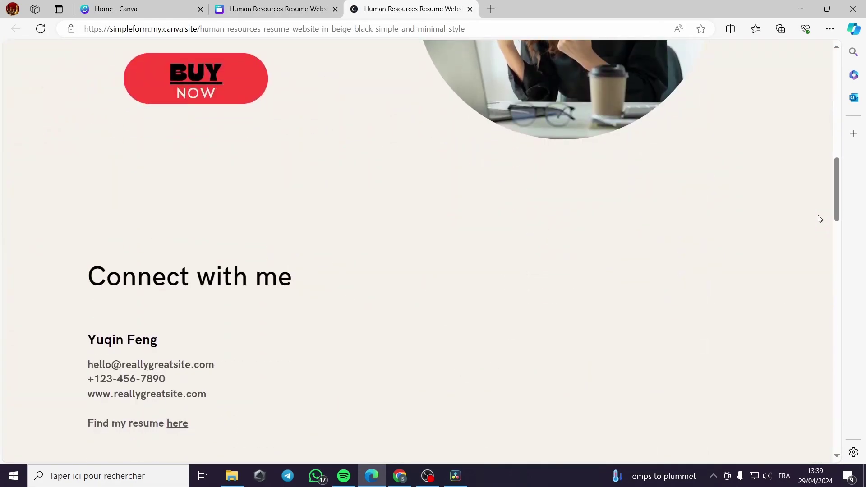
drag(837, 192, 856, 81)
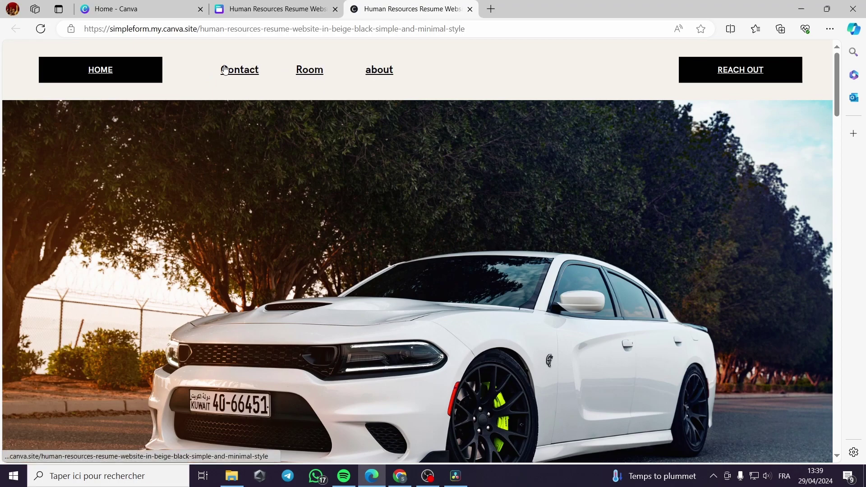
click(382, 76)
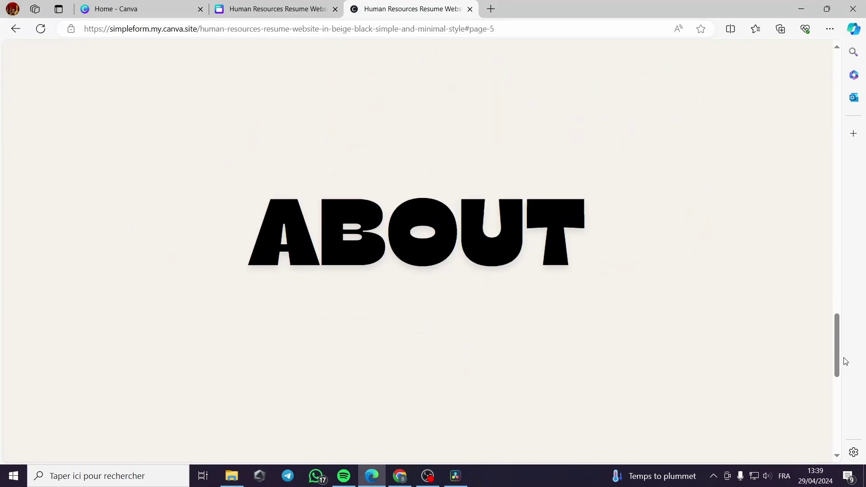
drag(837, 353, 832, 83)
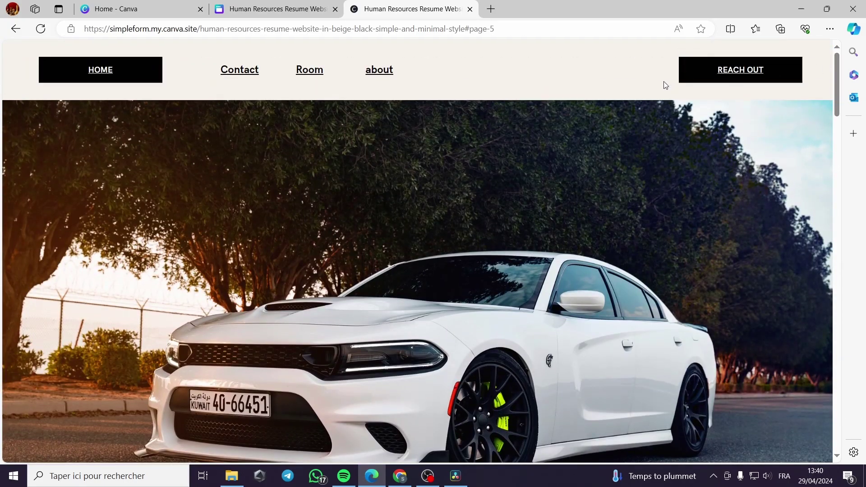
click(307, 71)
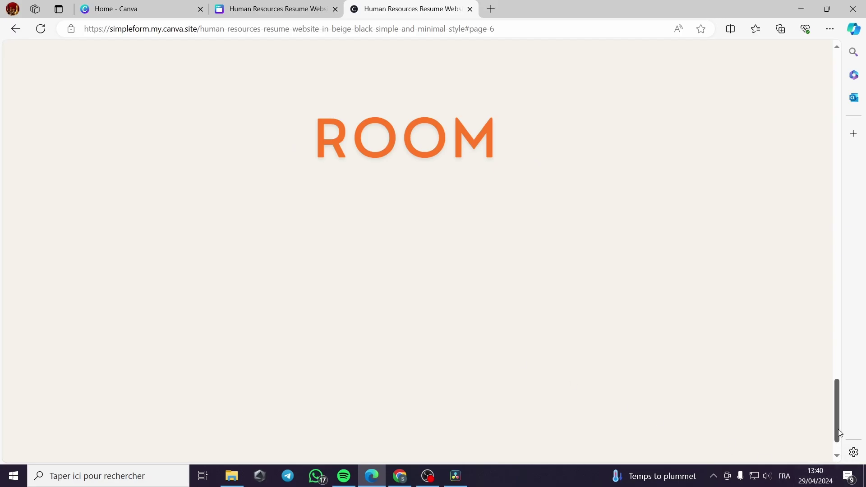
drag(836, 432, 611, 86)
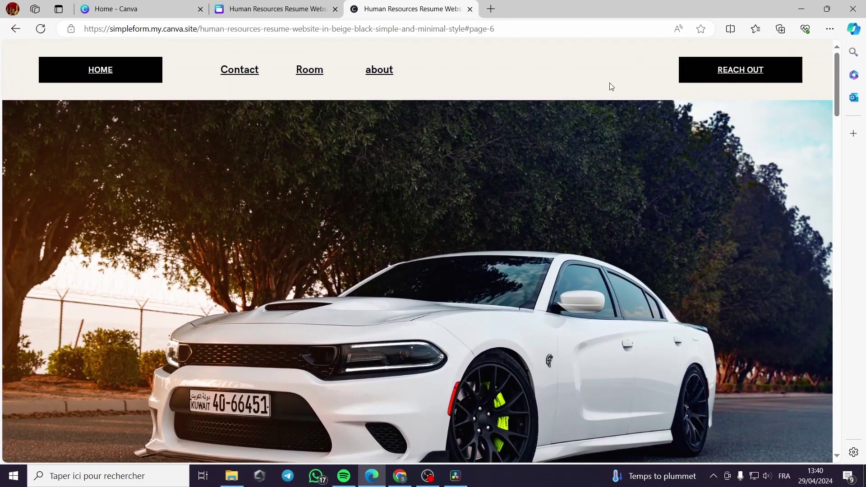
click(231, 72)
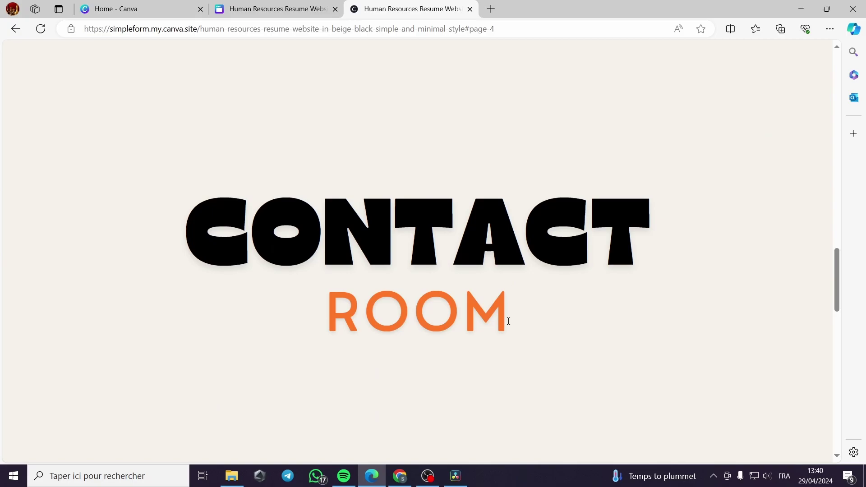
Close the published site's tab to return to the Canva editor
drag(515, 323, 203, 242)
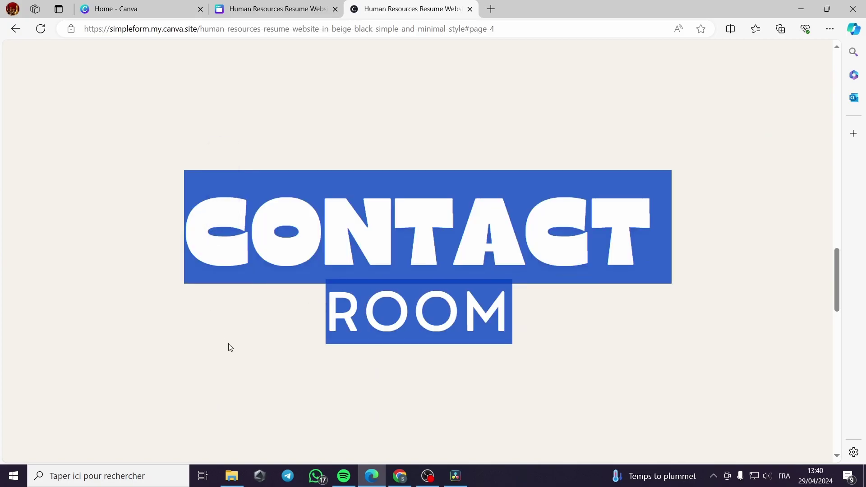
click(635, 365)
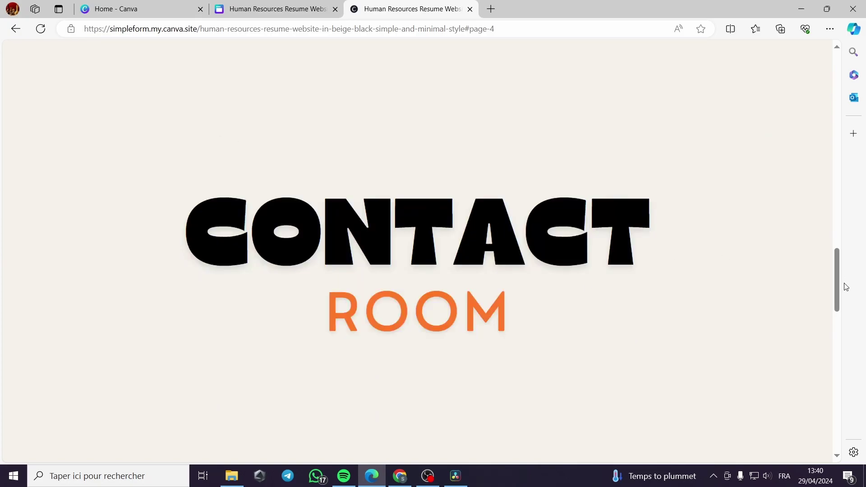
key(ctrl+w)
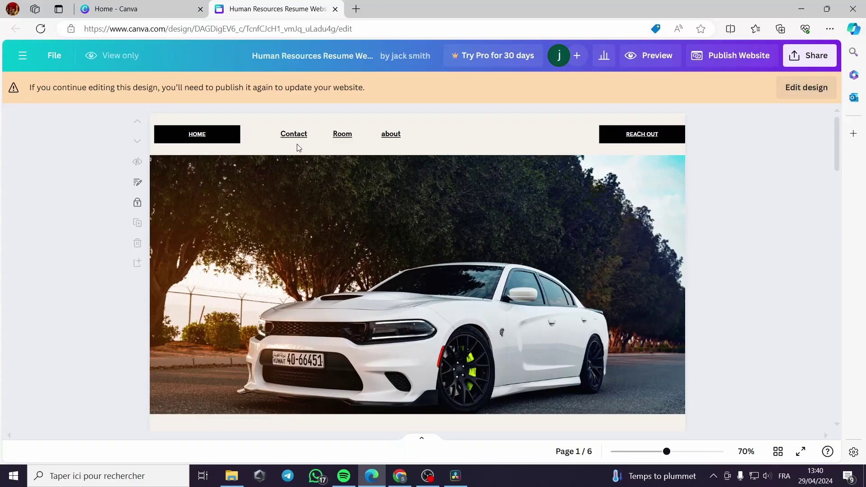
scroll(376, 218, down, 3)
scroll(375, 214, up, 4)
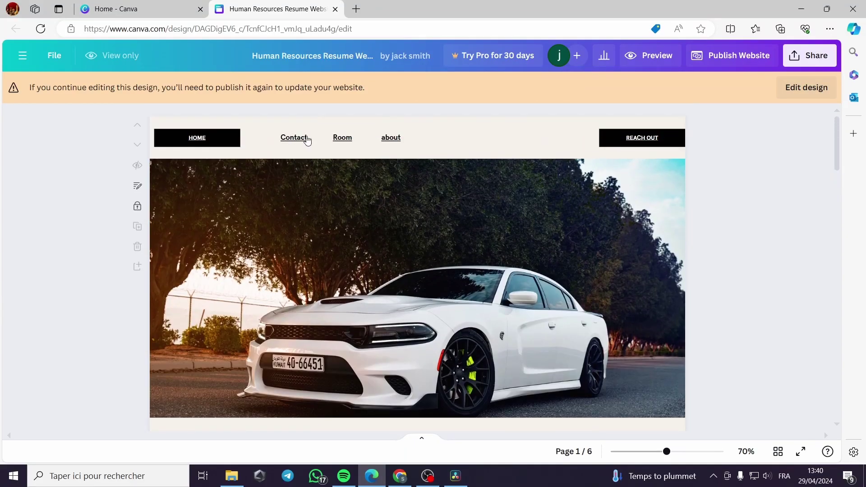
scroll(509, 156, down, 2)
scroll(516, 164, up, 2)
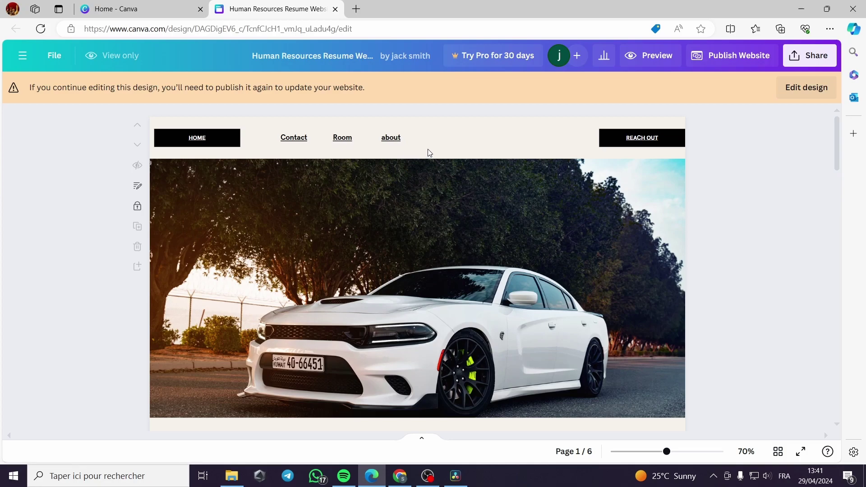
Reopen the car website design for editing and select the Contact nav text
click(807, 90)
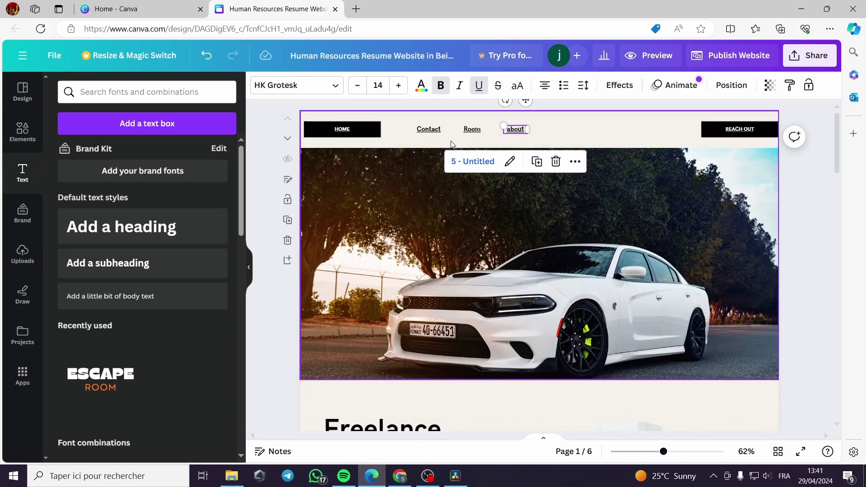
click(436, 130)
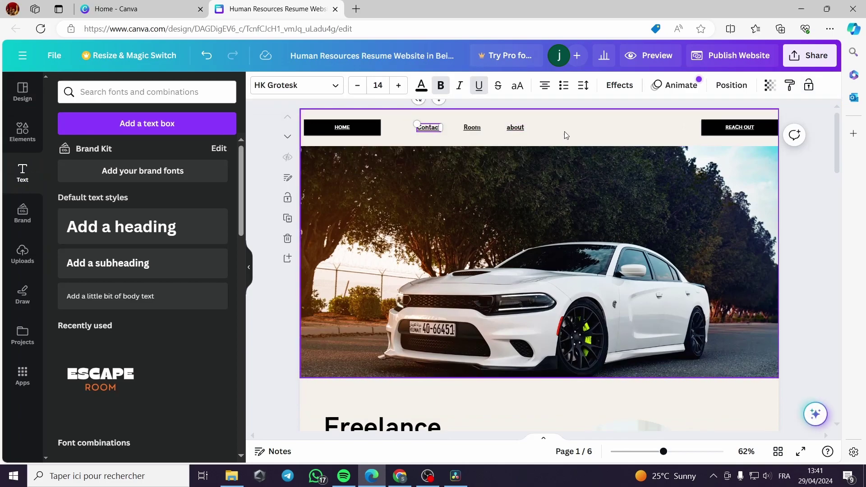
scroll(564, 132, down, 5)
scroll(564, 134, up, 4)
scroll(564, 133, up, 1)
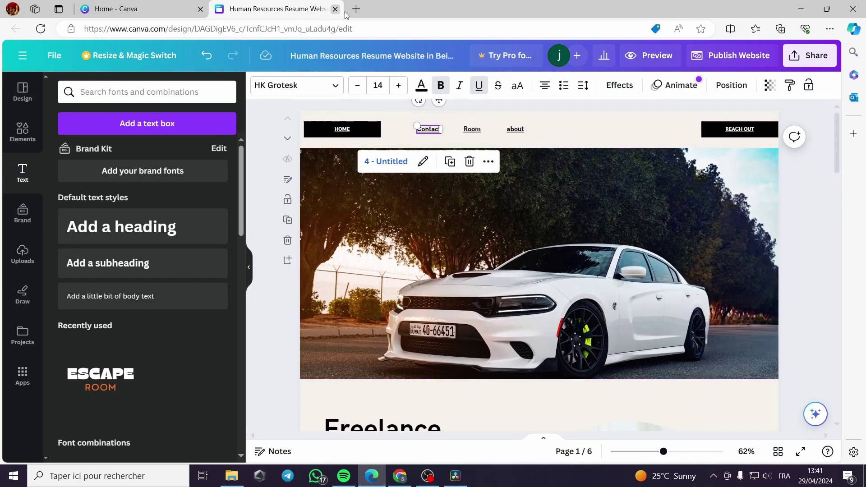
Copy the canva.com address from the Home - Canva tab, then return to the design
click(158, 9)
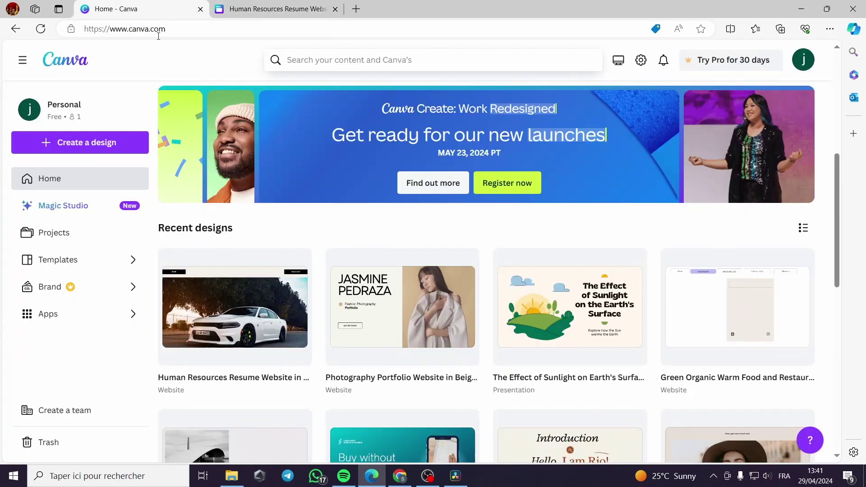
click(174, 29)
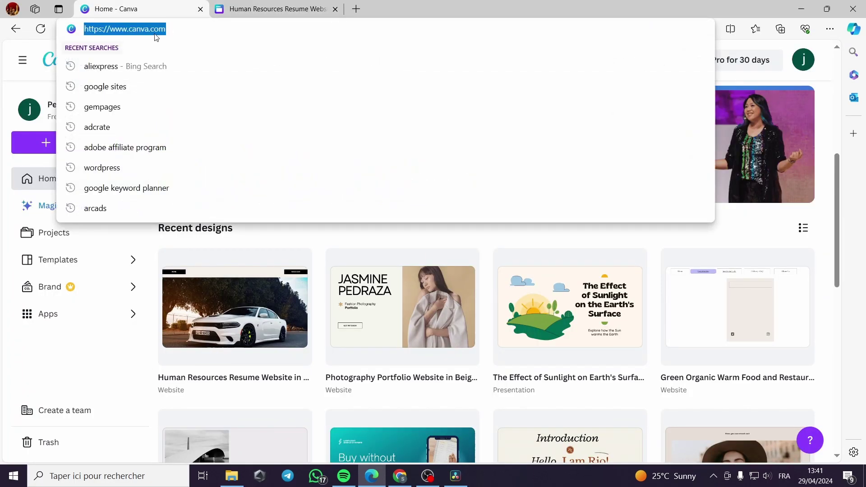
right_click(154, 30)
click(191, 138)
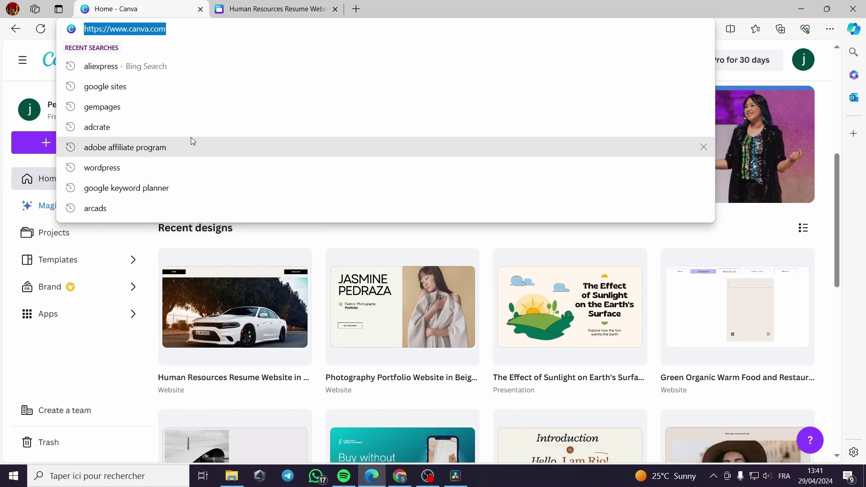
click(251, 13)
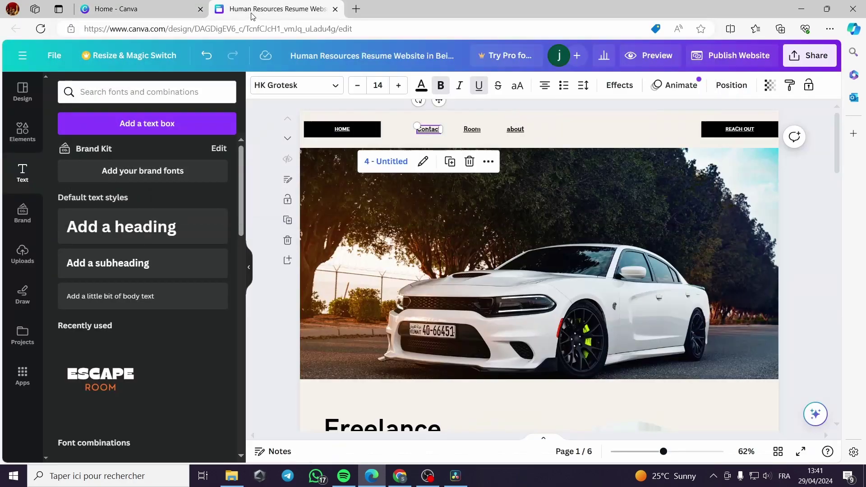
click(488, 162)
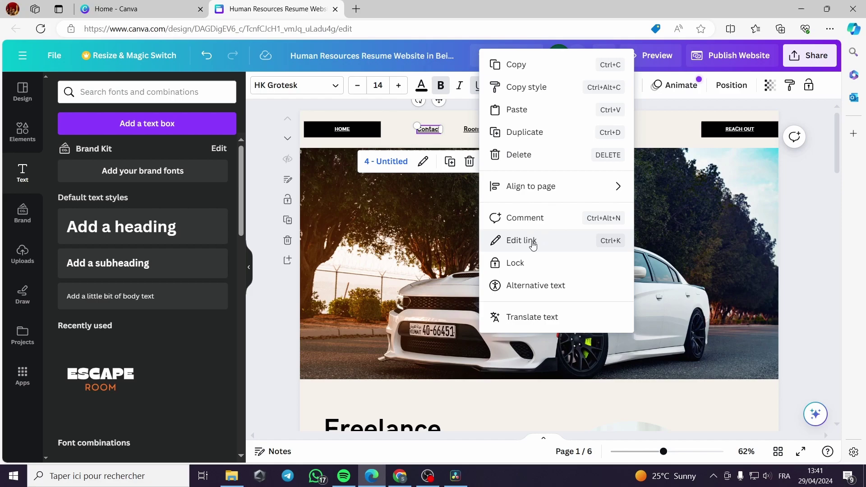
click(550, 244)
click(492, 206)
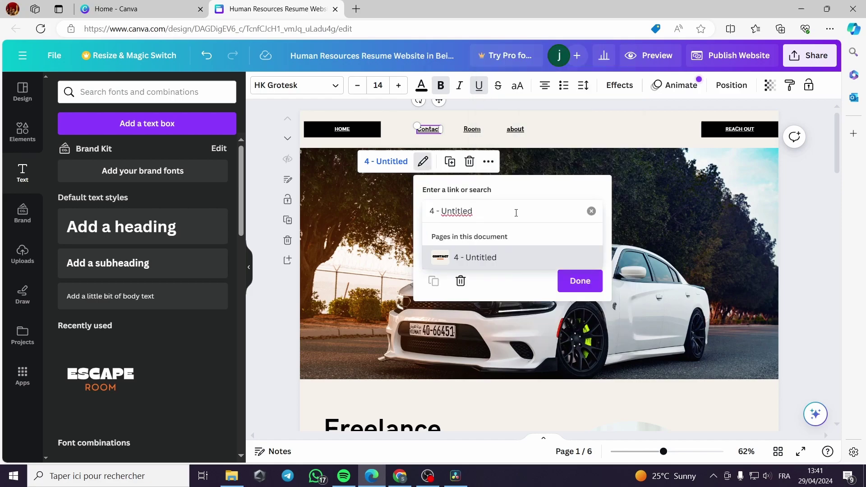
click(591, 211)
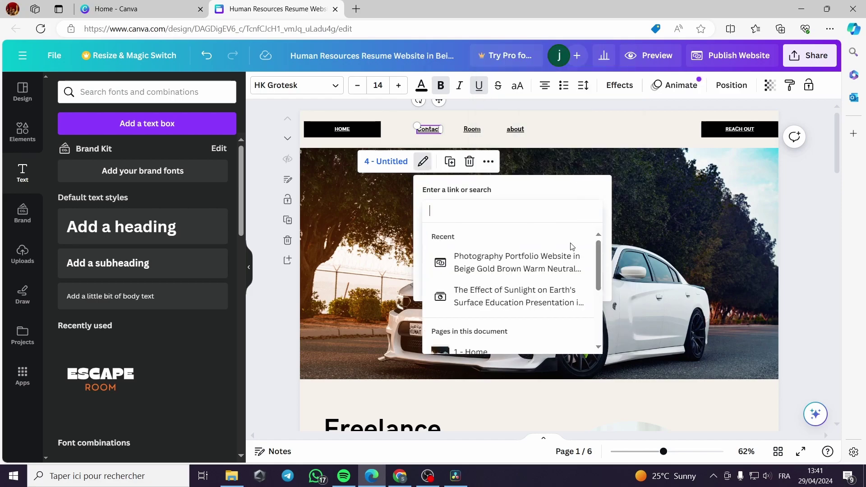
click(567, 192)
click(504, 213)
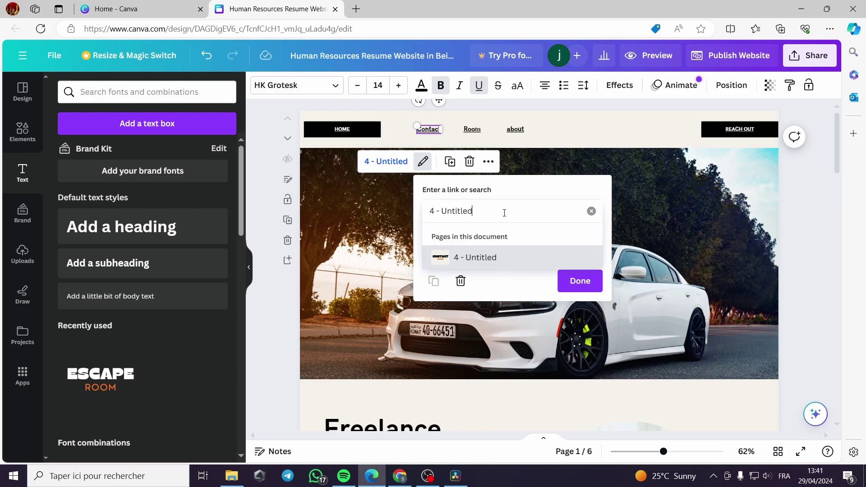
click(591, 211)
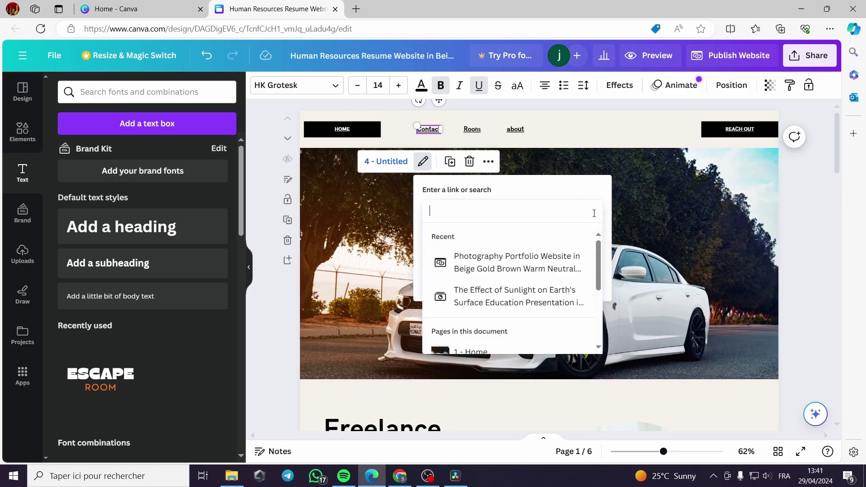
key(ctrl+v)
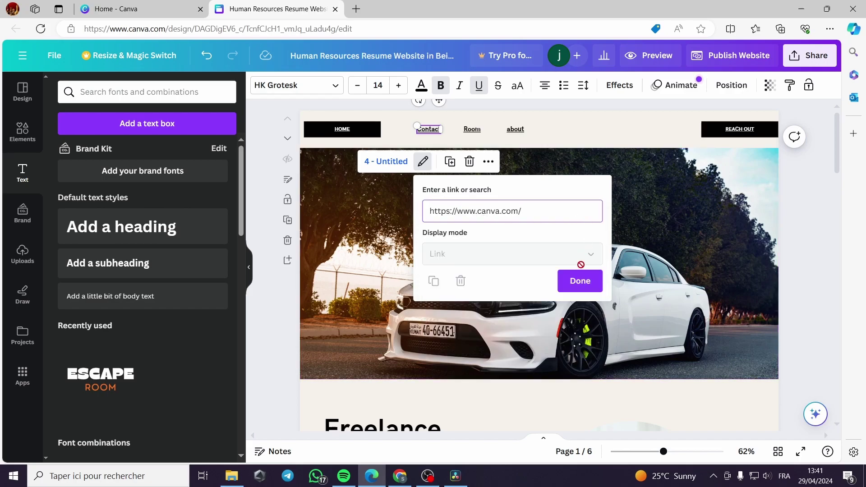
click(582, 282)
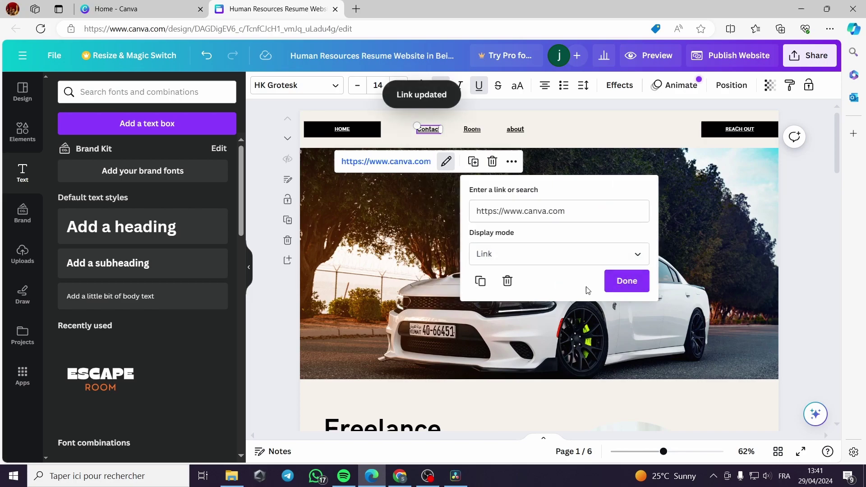
click(630, 283)
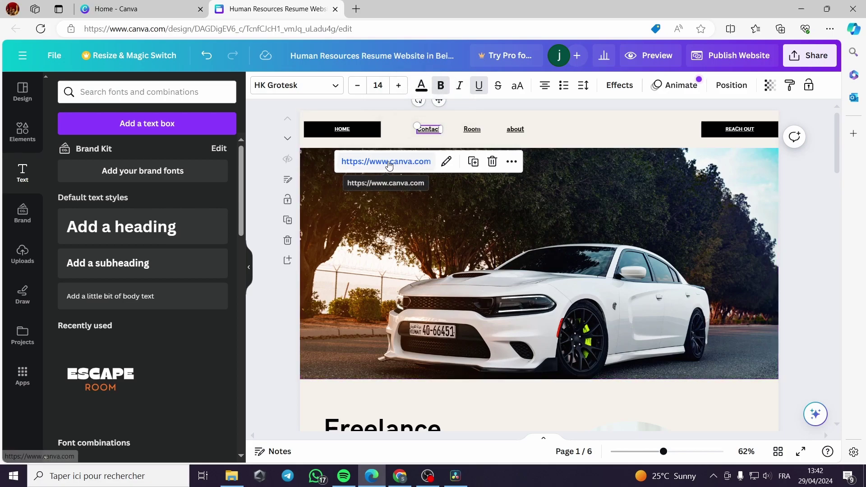
Retype the linked Contact label as 'Canva home' and check it keeps its link
double_click(428, 129)
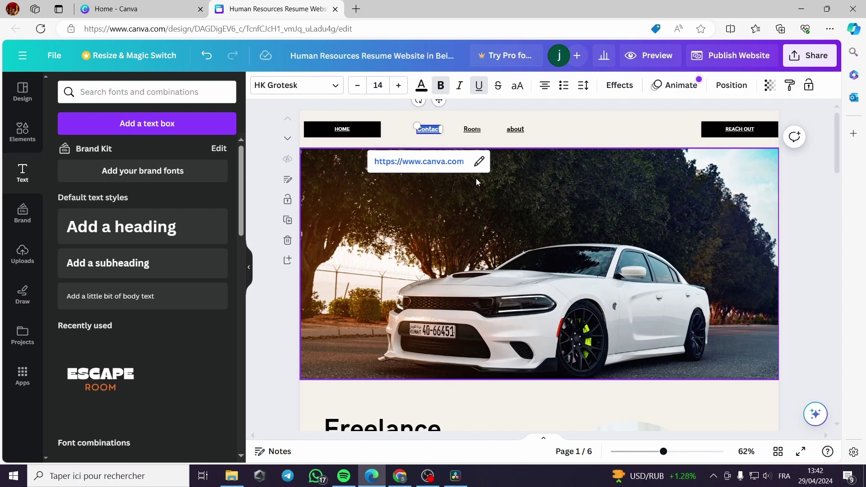
text(Canva hom)
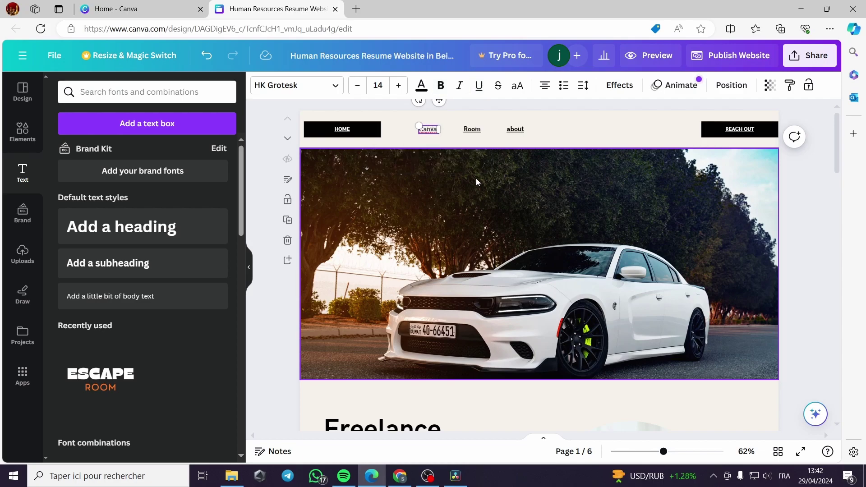
text(e)
click(572, 131)
click(437, 129)
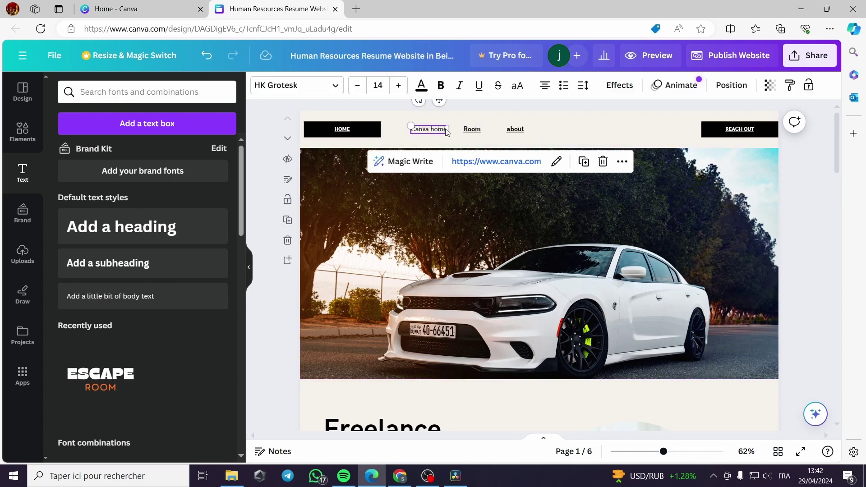
click(578, 153)
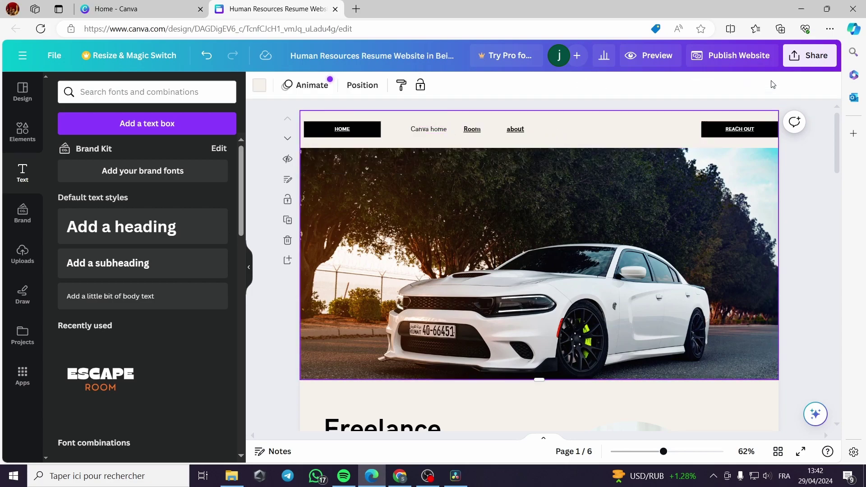
Republish the site with the Canva home label, open the live version, then return to the editor
click(748, 61)
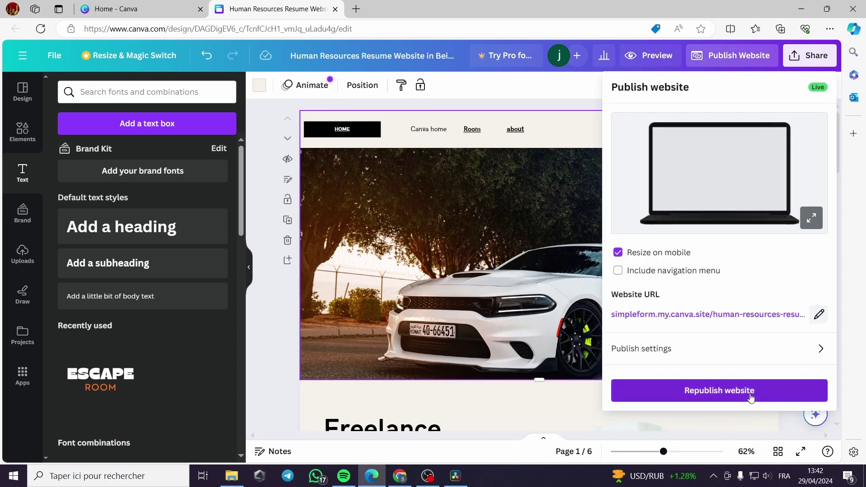
click(750, 397)
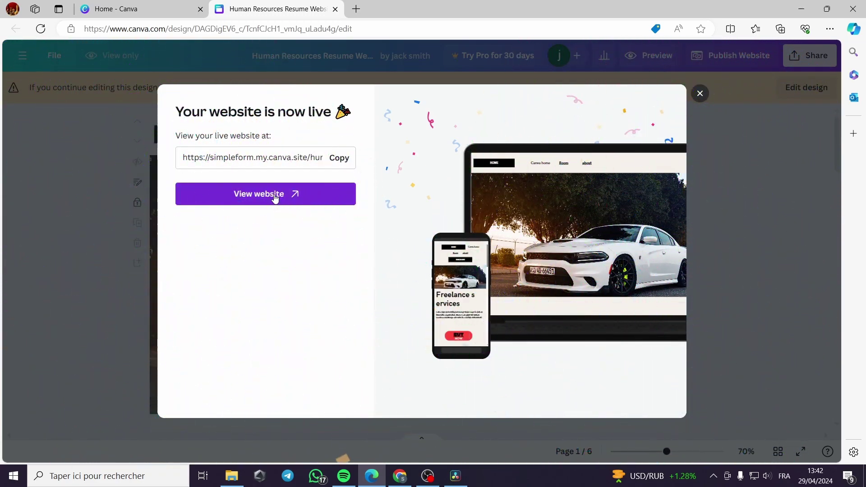
click(275, 197)
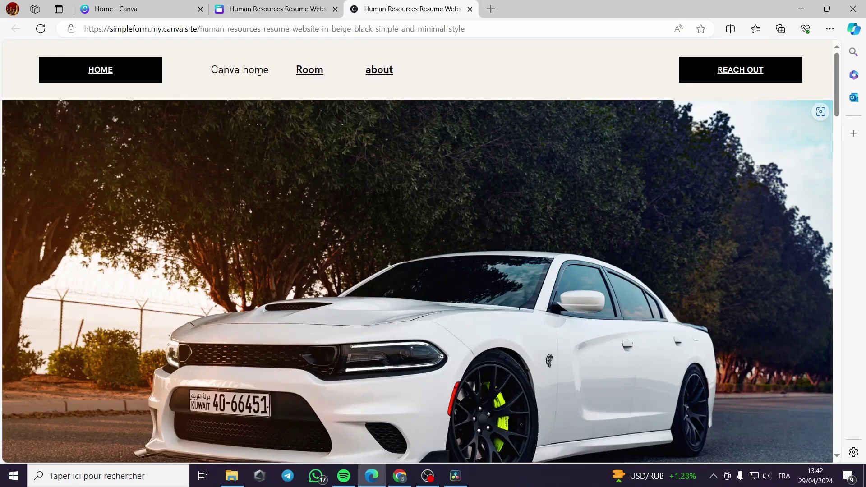
double_click(263, 72)
click(280, 73)
Dismiss the live notice, resume editing, and keep Canva home's link display mode as Link
click(289, 9)
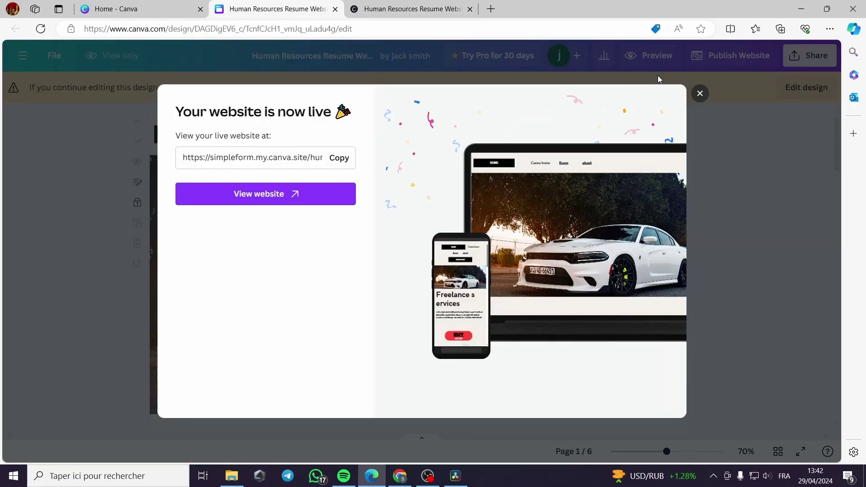
click(702, 92)
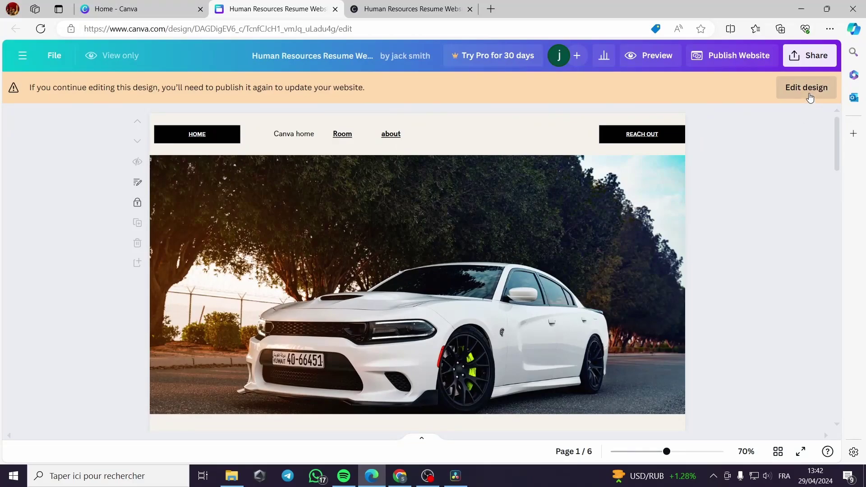
click(805, 87)
click(431, 131)
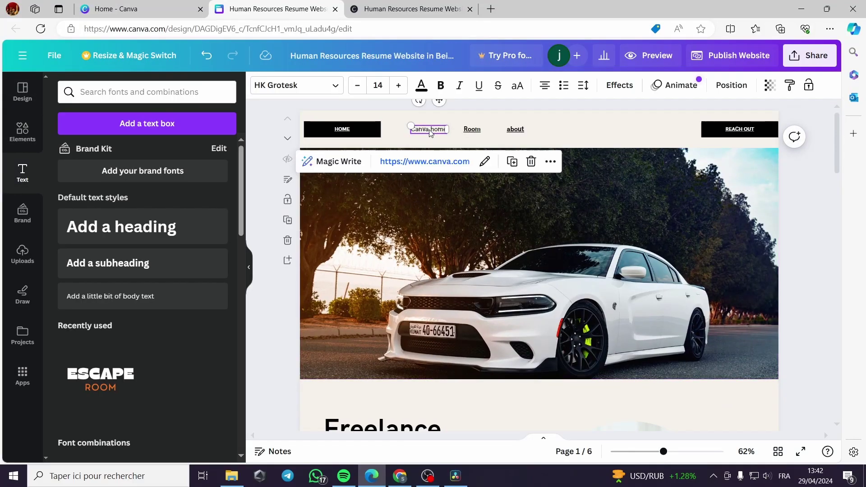
click(554, 165)
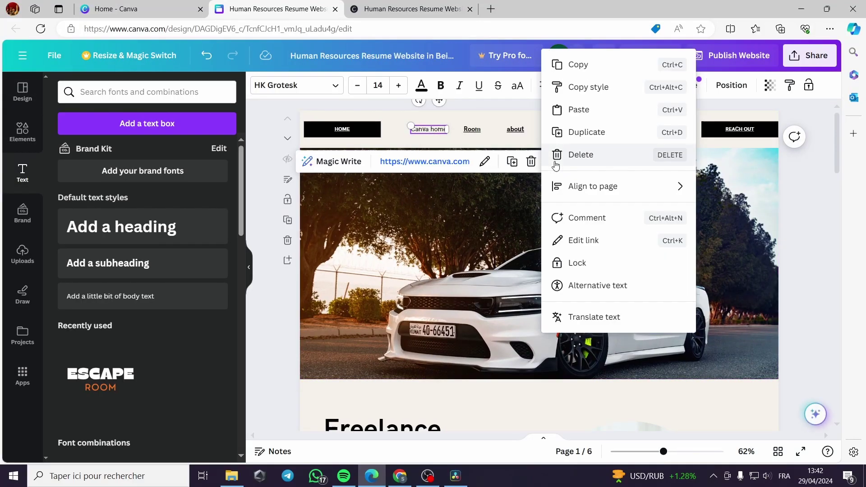
click(591, 240)
click(552, 257)
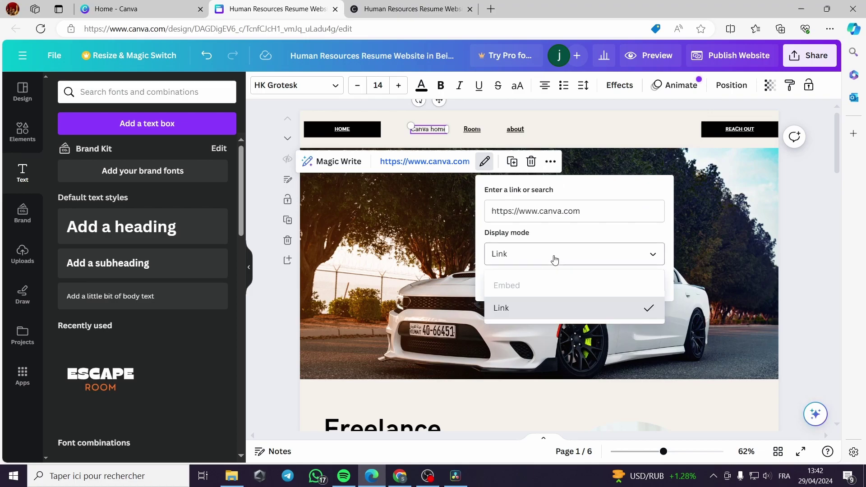
click(554, 260)
click(639, 282)
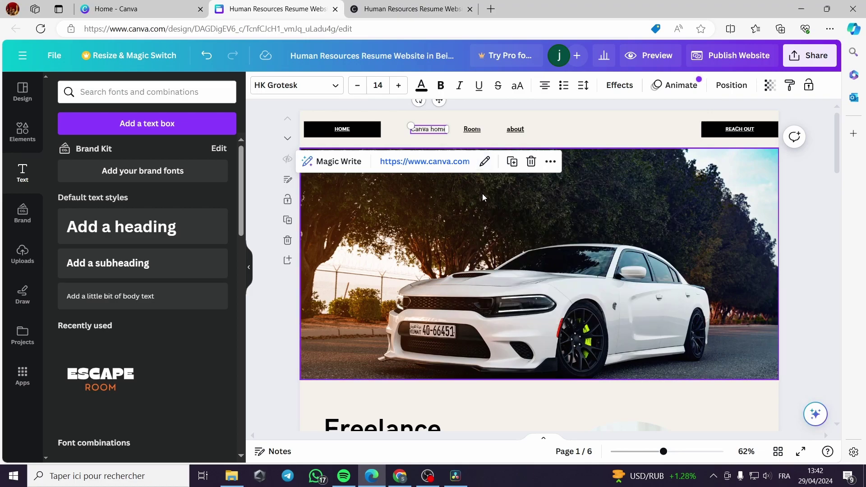
Recheck Canva home's link settings and close them without changes
click(449, 132)
click(471, 129)
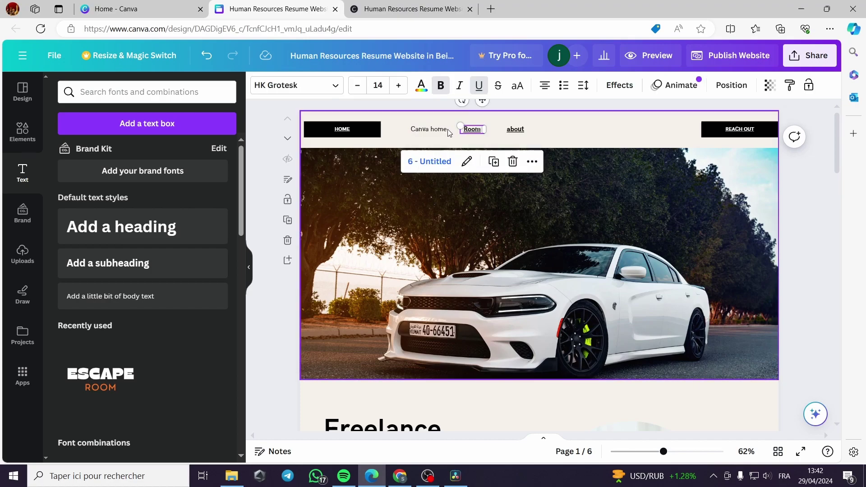
click(448, 131)
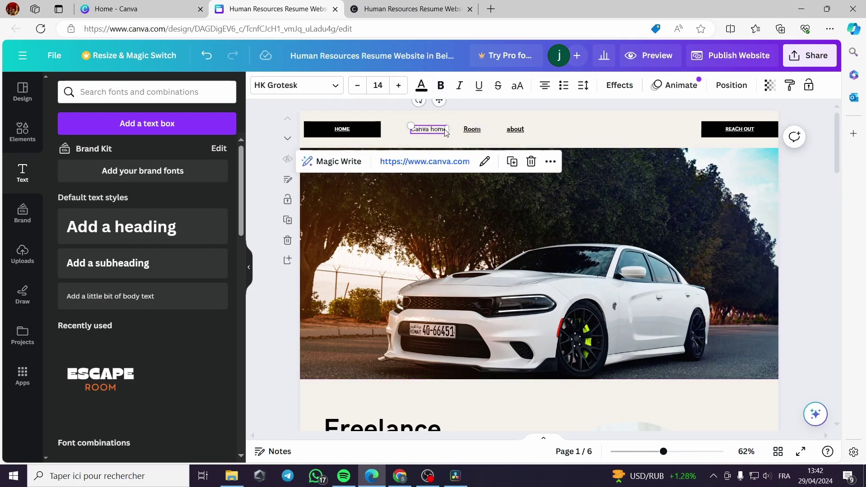
click(483, 163)
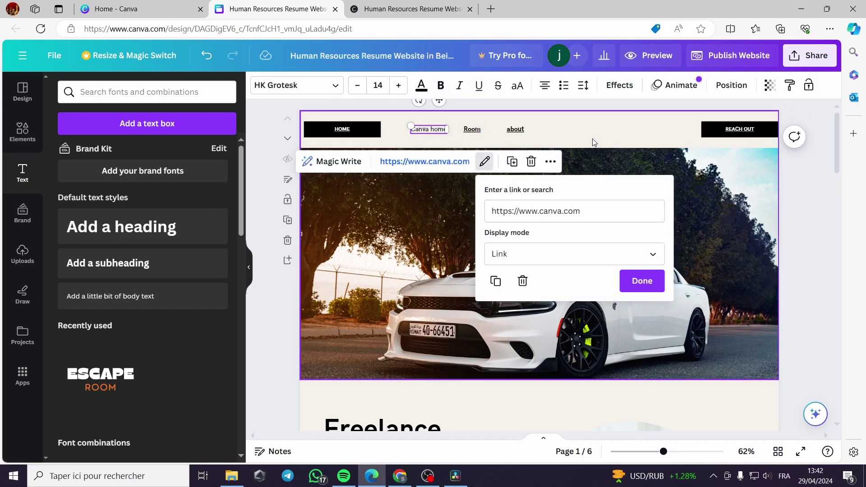
click(506, 139)
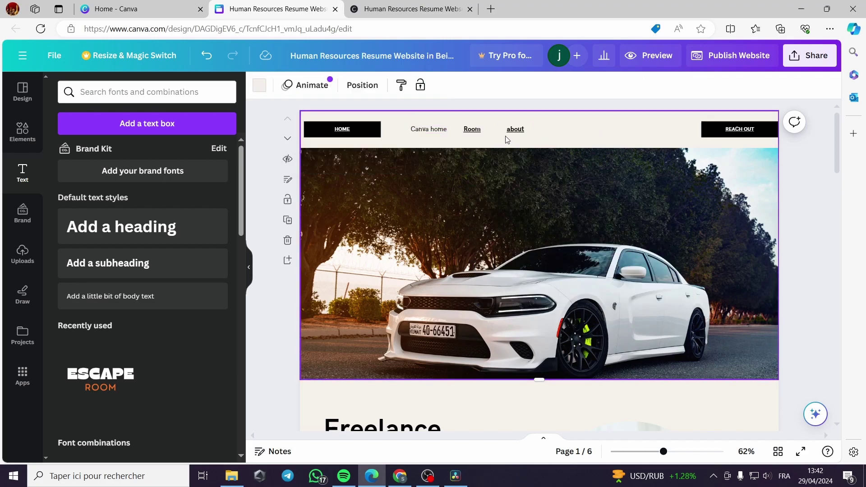
Add a new 'Home' text box and line it up with about in the nav bar
click(515, 129)
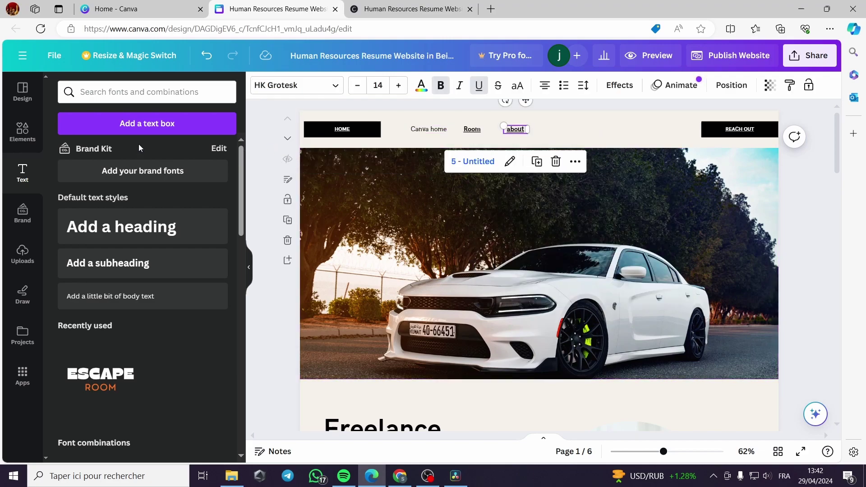
click(151, 124)
drag(516, 146, 551, 133)
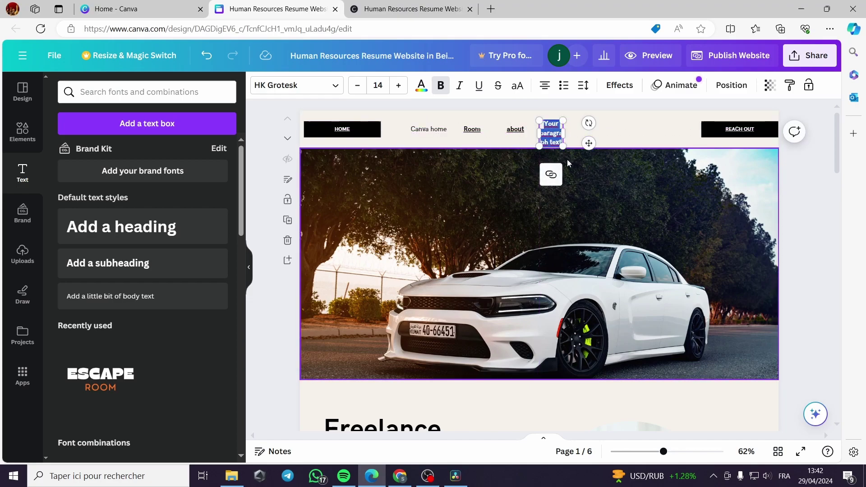
text(Home)
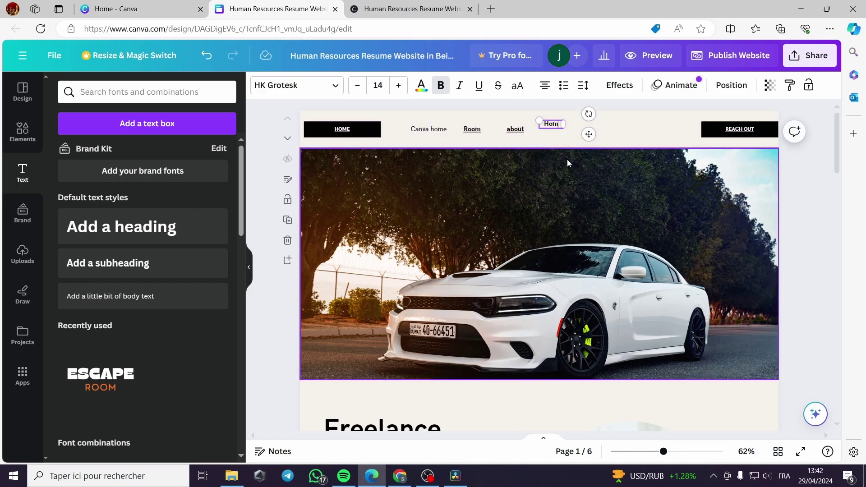
click(596, 135)
drag(552, 124, 548, 130)
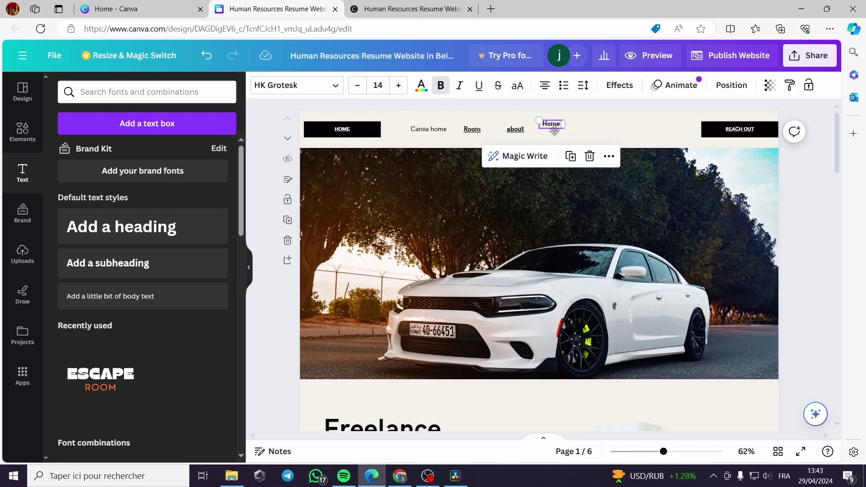
click(605, 162)
click(649, 246)
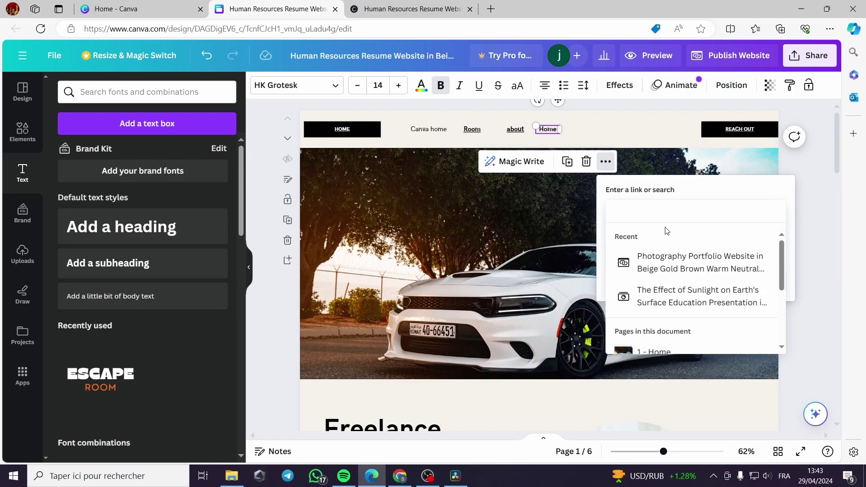
text(https://www.canva.com/)
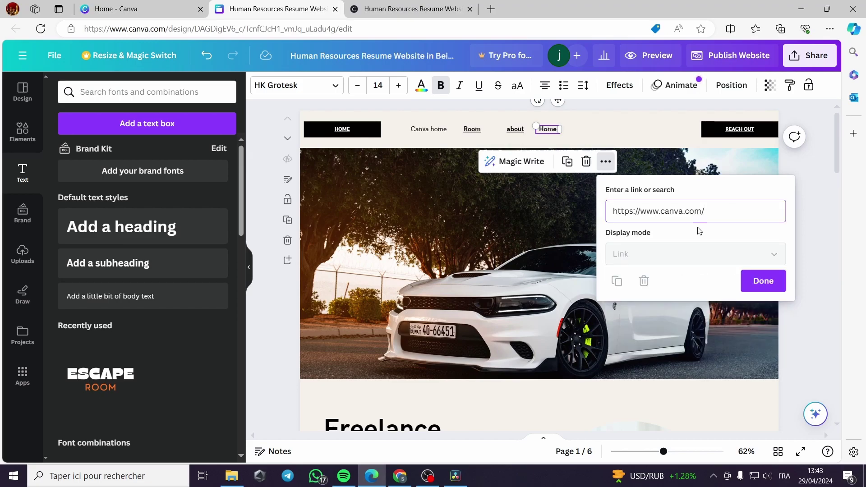
click(753, 282)
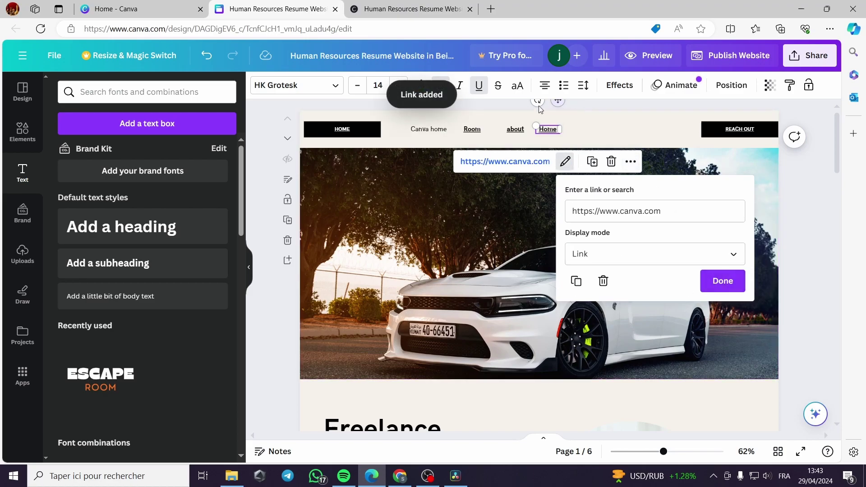
click(728, 280)
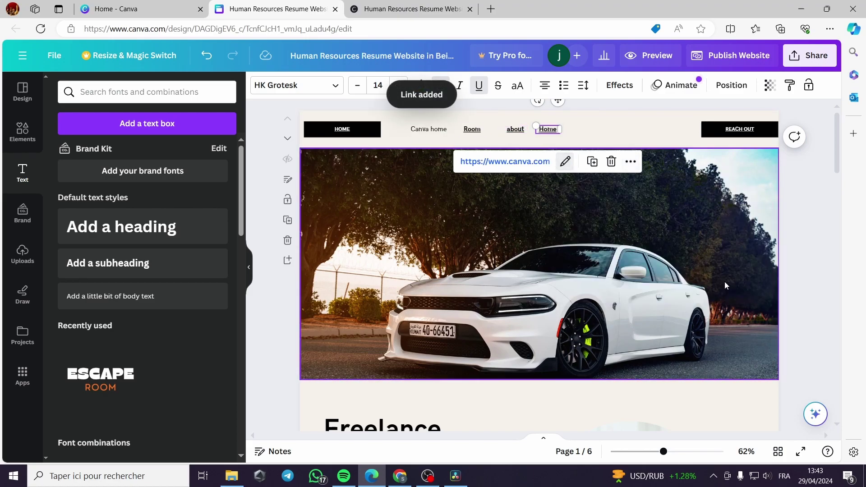
Delete the old Canva home text and arrange Home before Room and about
click(429, 130)
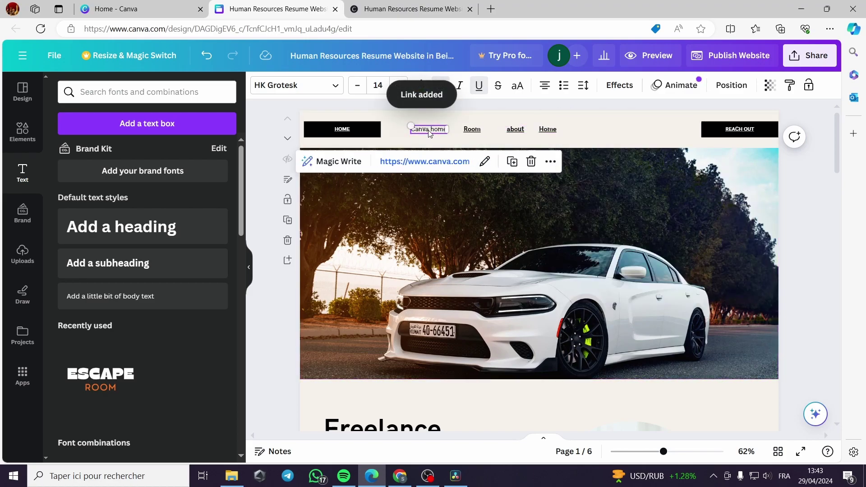
click(531, 161)
drag(551, 135, 442, 130)
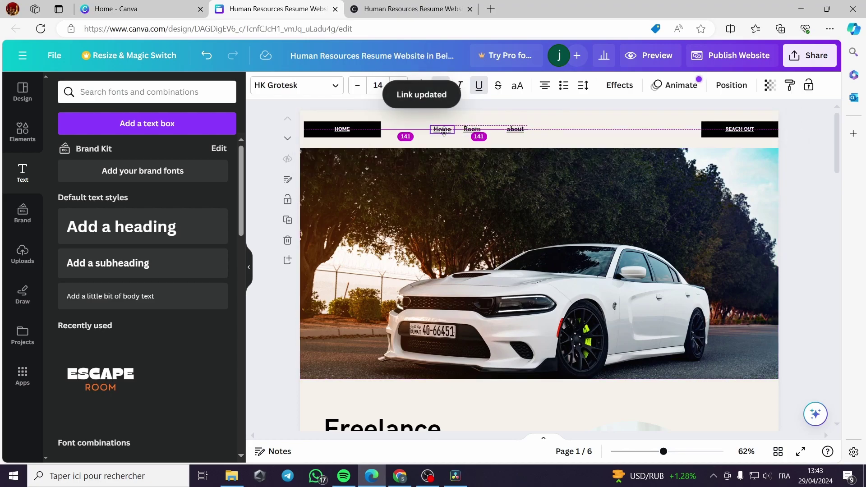
drag(521, 132, 509, 131)
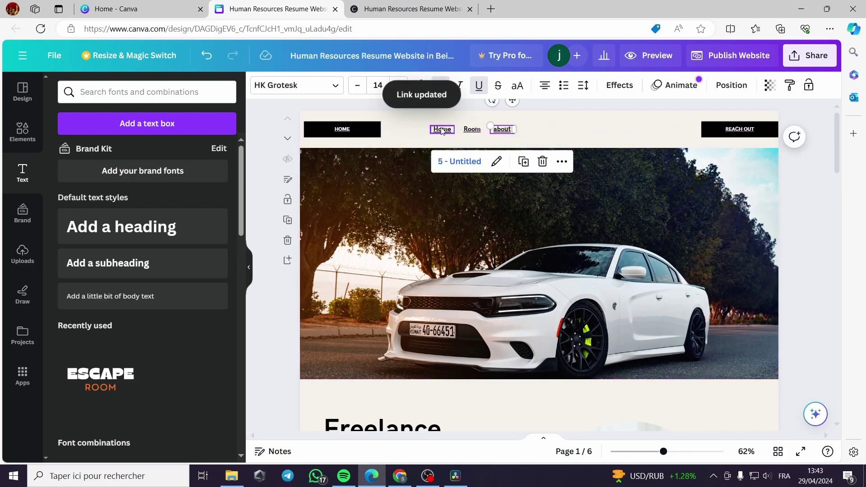
Republish the website with the Home nav item and view the live site
click(735, 56)
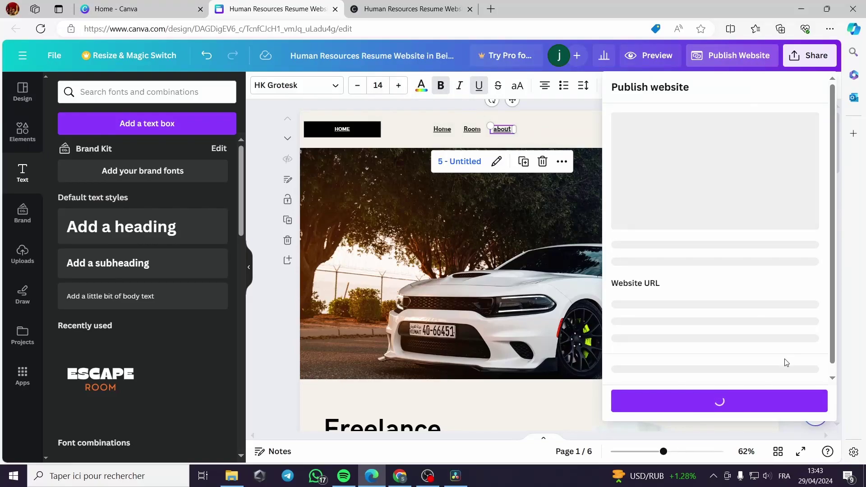
click(742, 396)
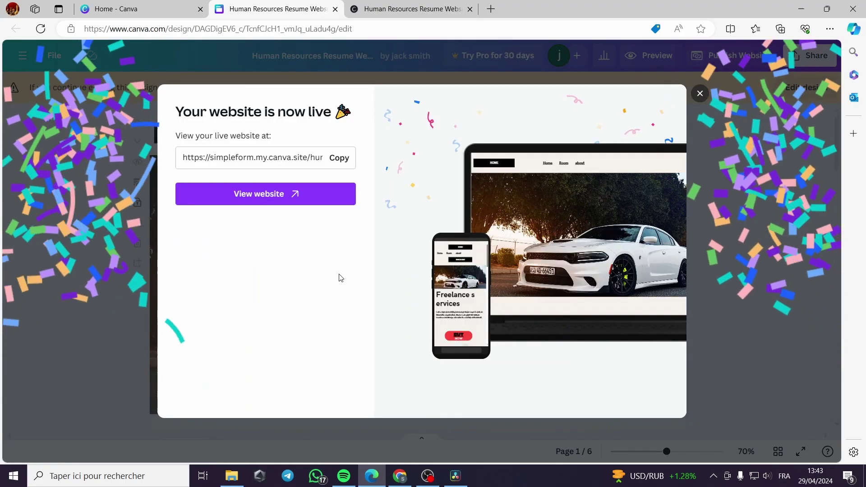
click(266, 198)
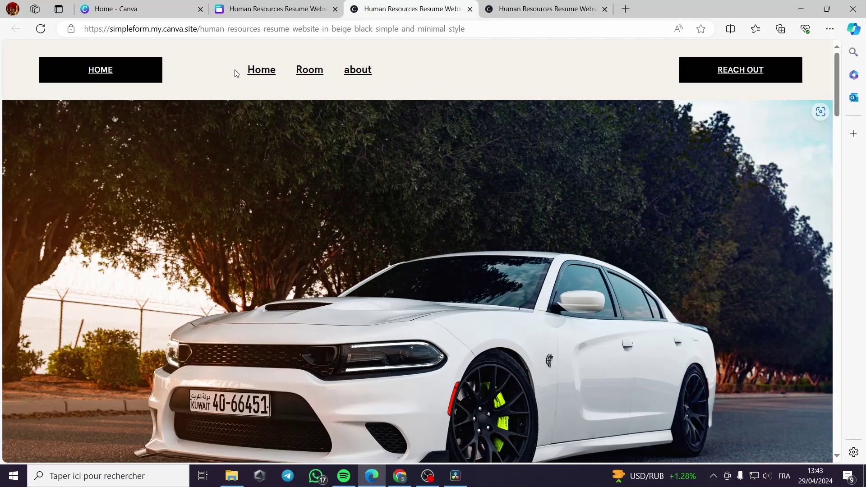
Follow the live site's Home link to confirm it opens canva.com
click(260, 72)
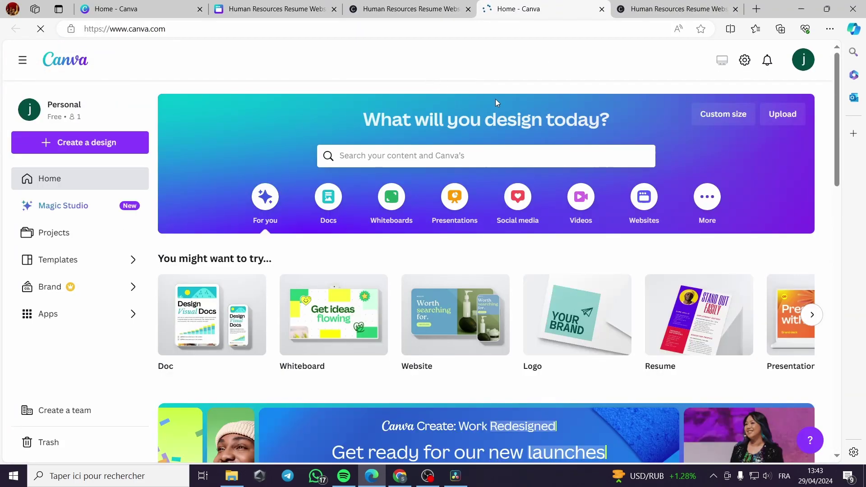